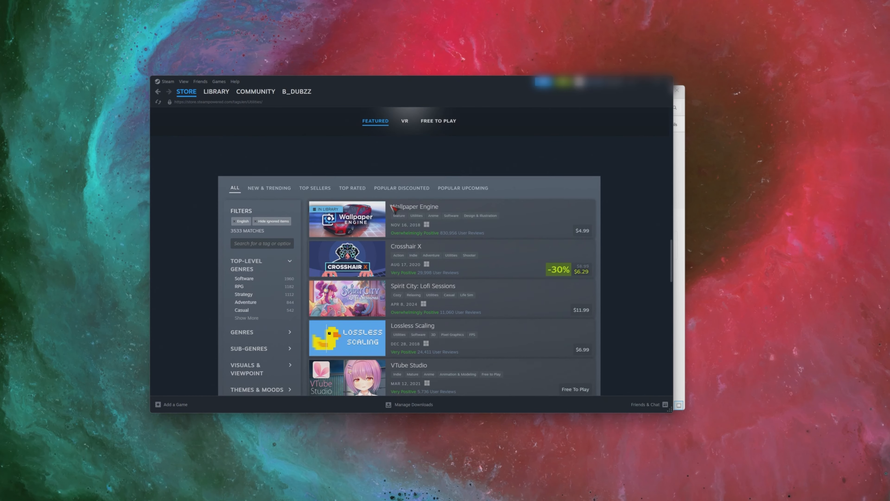
- Find Wallpaper Engine in the Steam store's utilities list and open its store page
scroll(356, 198, "down", 2)
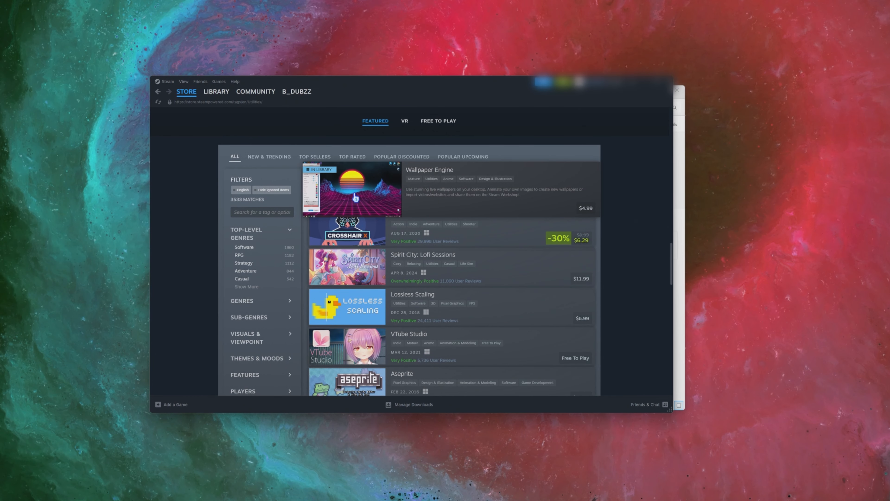
left_click(372, 192)
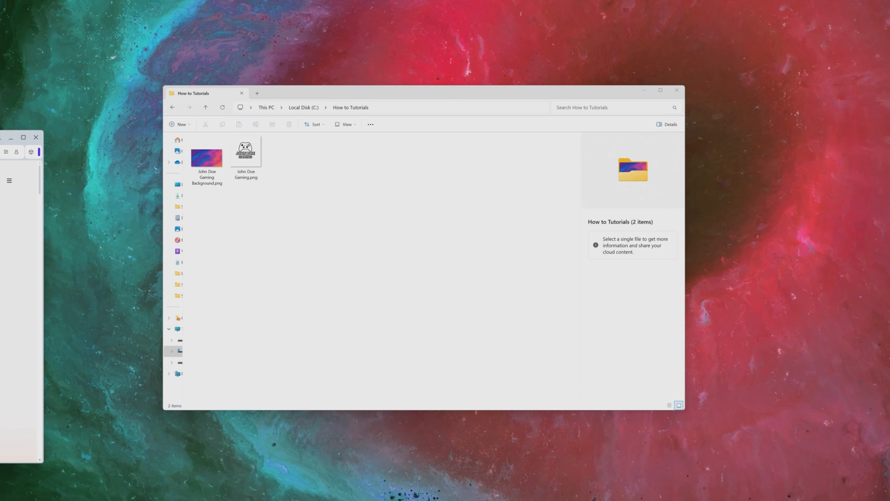
- Switch to the web browser, search for "gimp" and look through the download options on the official GIMP downloads page
left_click_drag(4, 137, 360, 88)
left_click(335, 131)
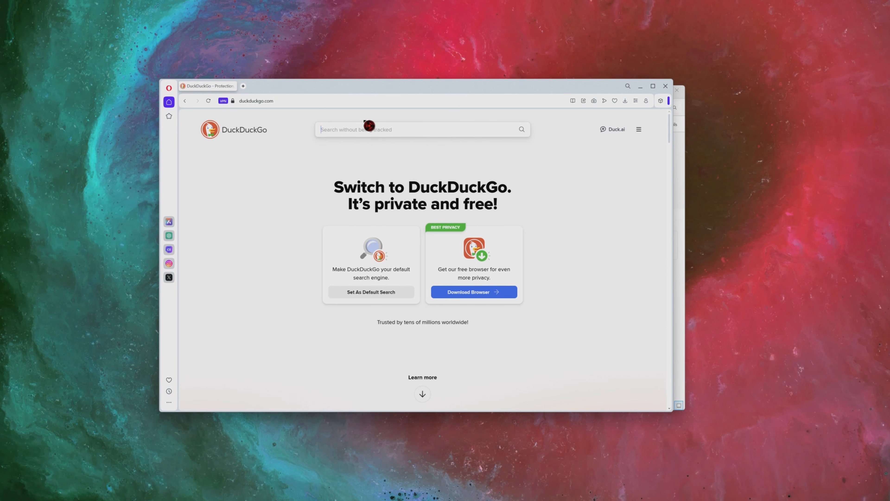
type("gimp")
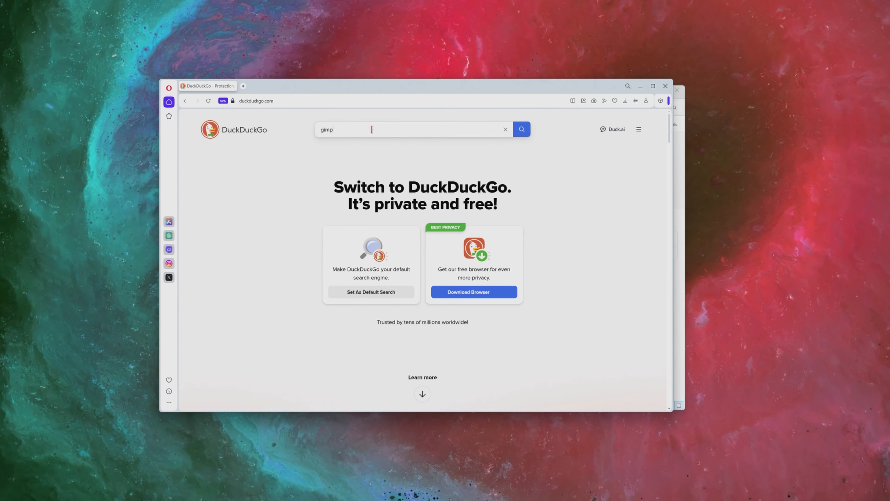
key("Return")
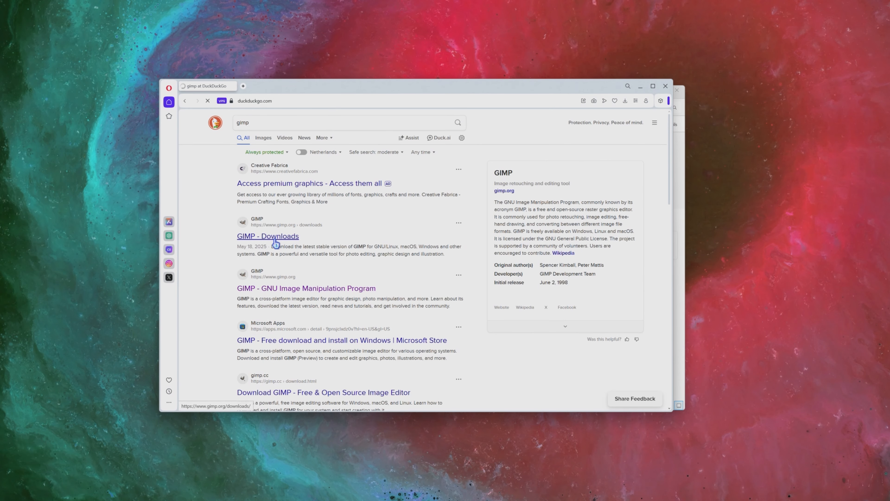
left_click(285, 237)
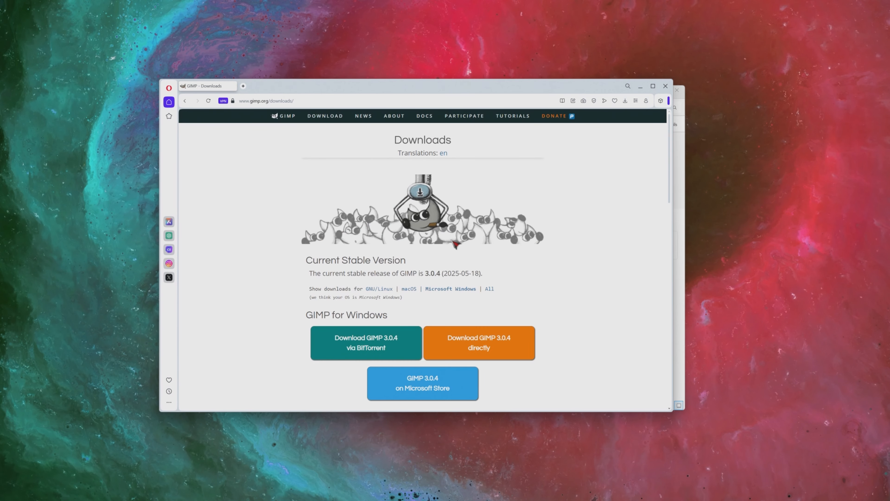
scroll(454, 244, "down", 2)
scroll(457, 248, "down", 2)
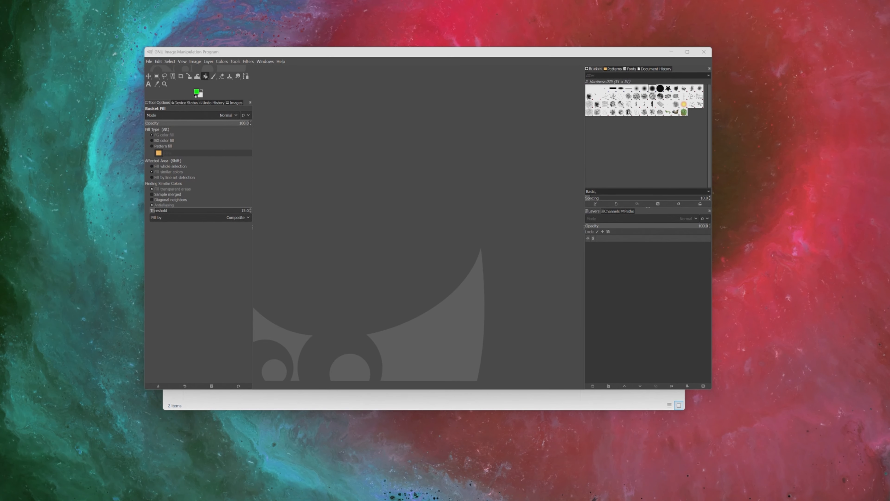
- Switch to GIMP and create a new blank image of 1920 x 1080 px
left_click_drag(426, 51, 407, 75)
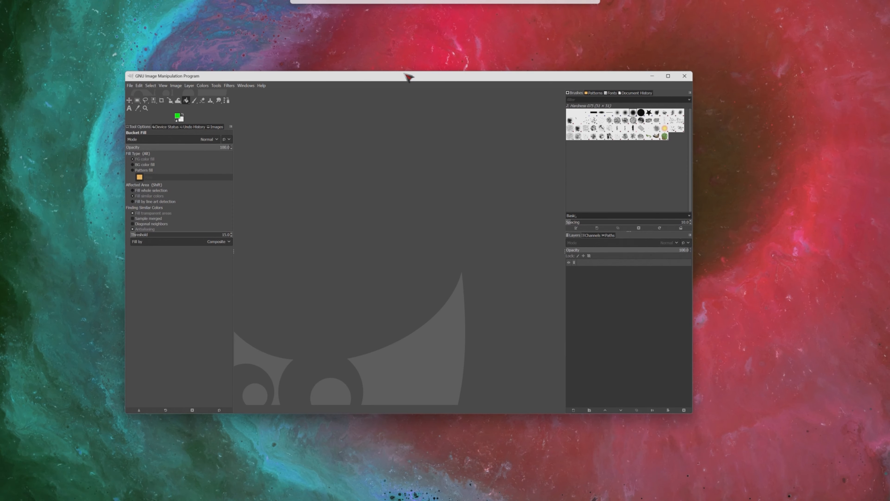
left_click(130, 86)
left_click(138, 93)
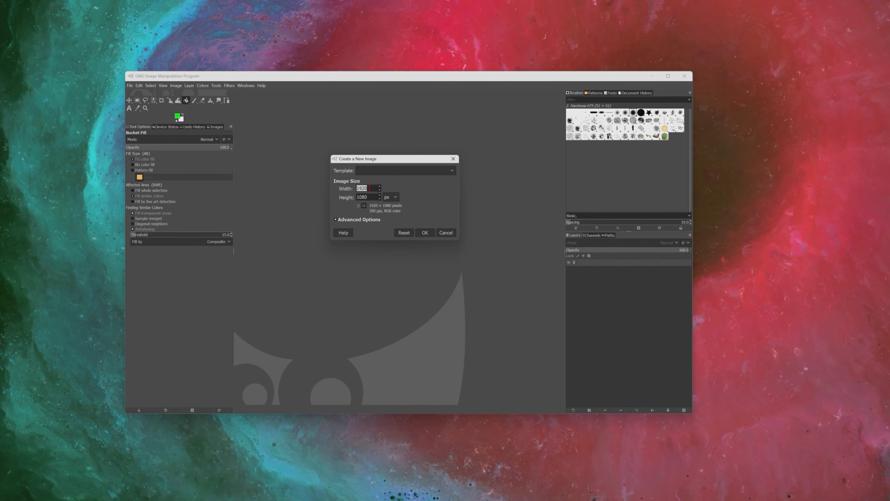
left_click_drag(370, 198, 357, 199)
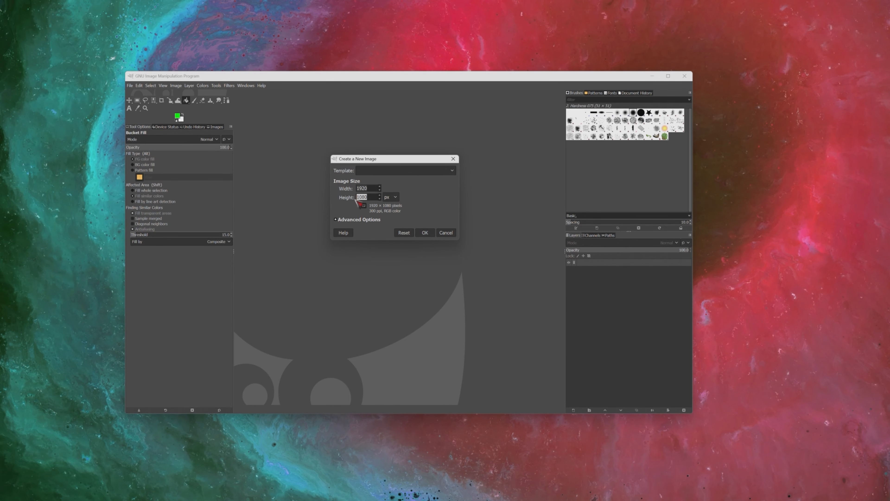
left_click(424, 232)
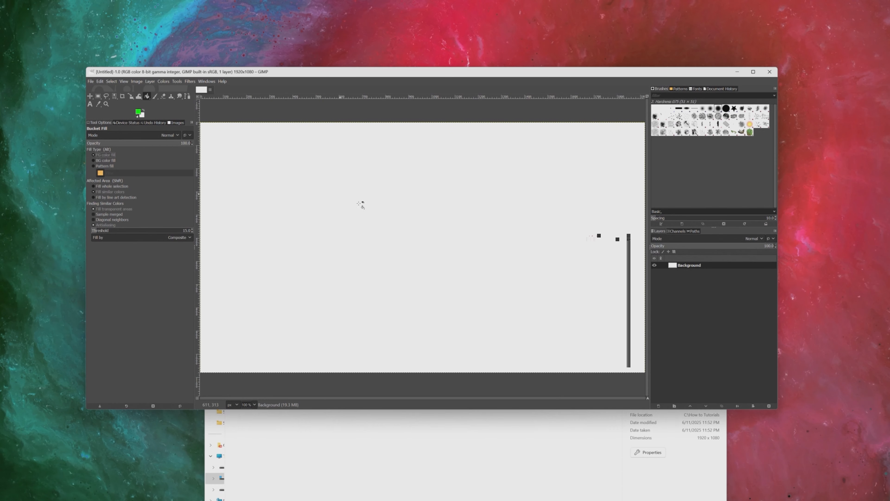
- Set the foreground color to pure green 00ff00 and bucket-fill the whole canvas with it
left_click(140, 112)
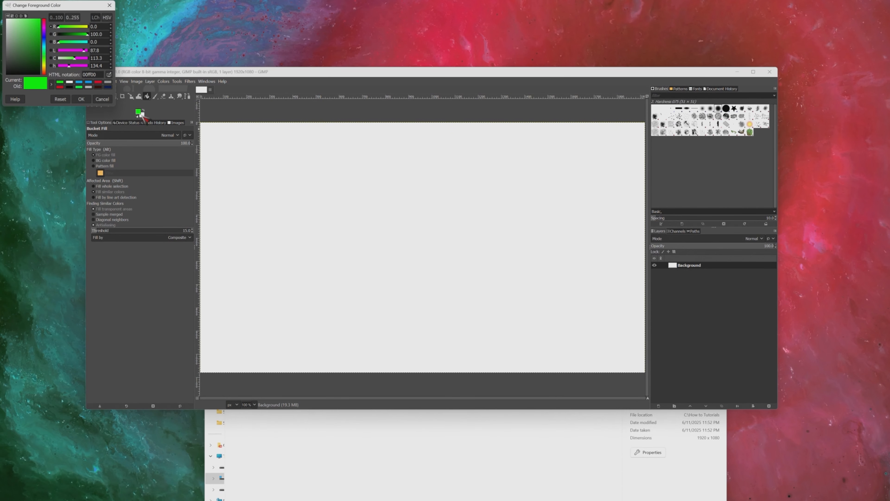
left_click_drag(70, 9, 155, 98)
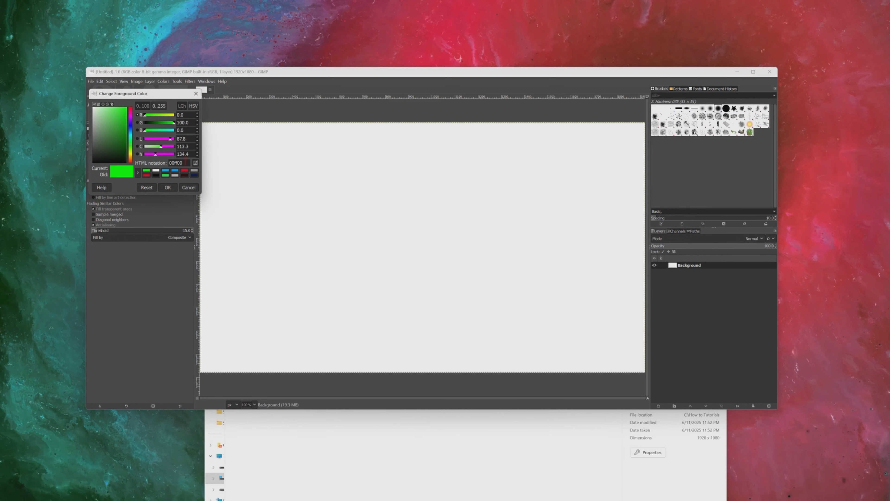
left_click_drag(188, 163, 166, 162)
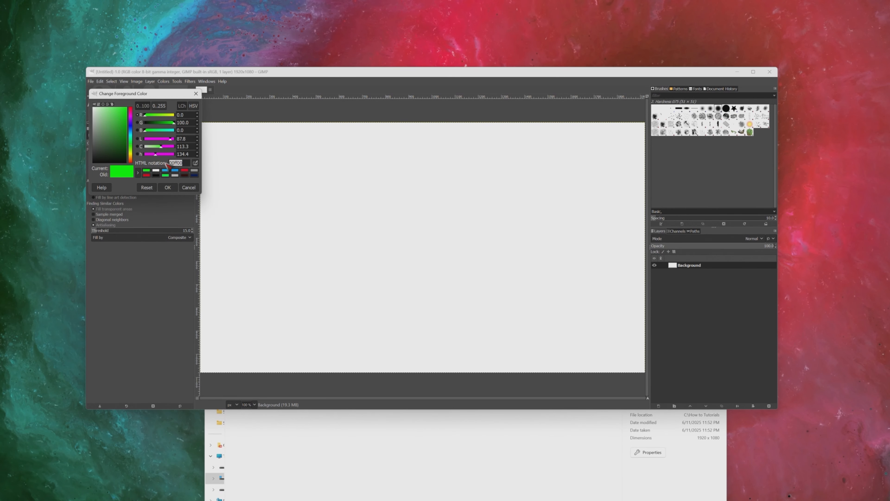
type("00")
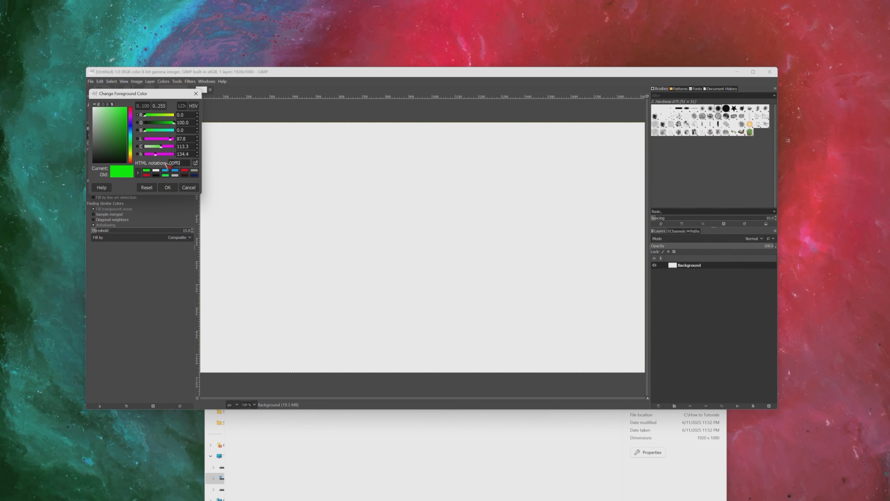
left_click(169, 188)
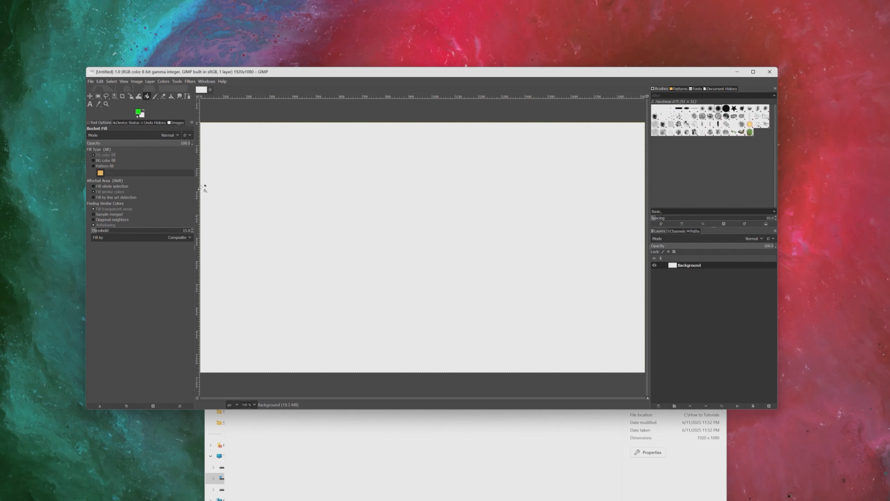
left_click(332, 196)
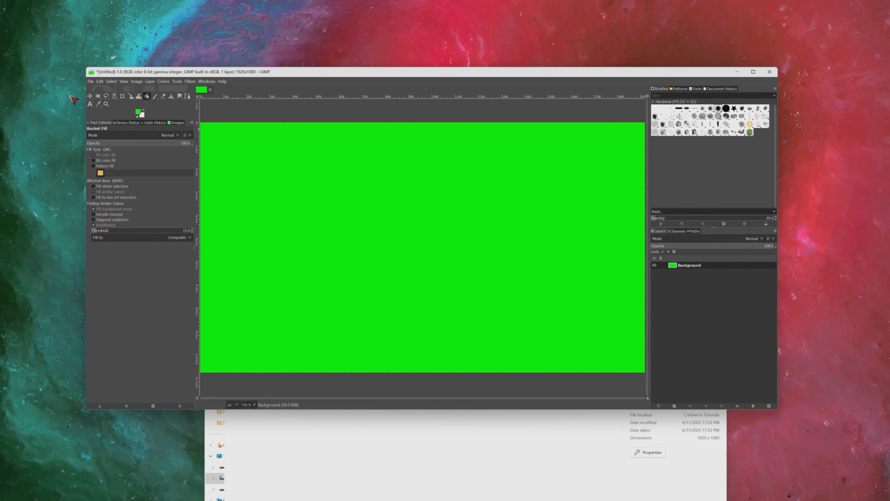
- Export the green image as greenscreen.png to the How to Tutorials folder with the default PNG options, and close GIMP
left_click(91, 82)
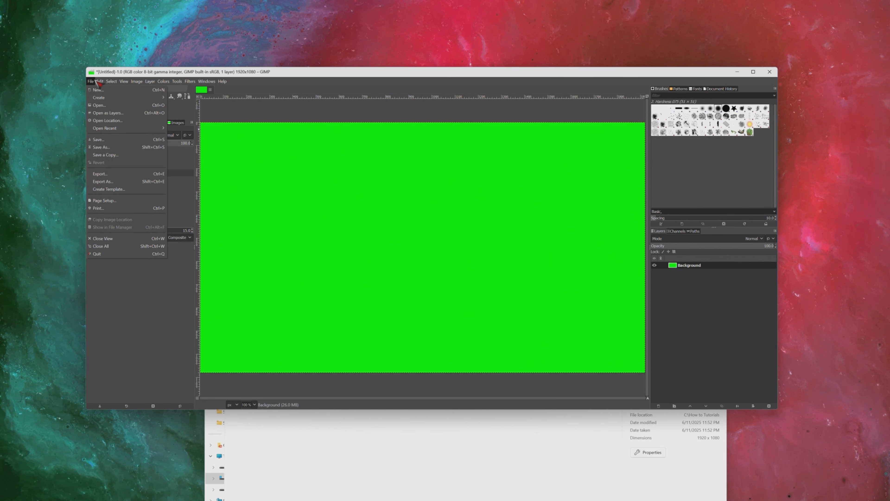
left_click(107, 173)
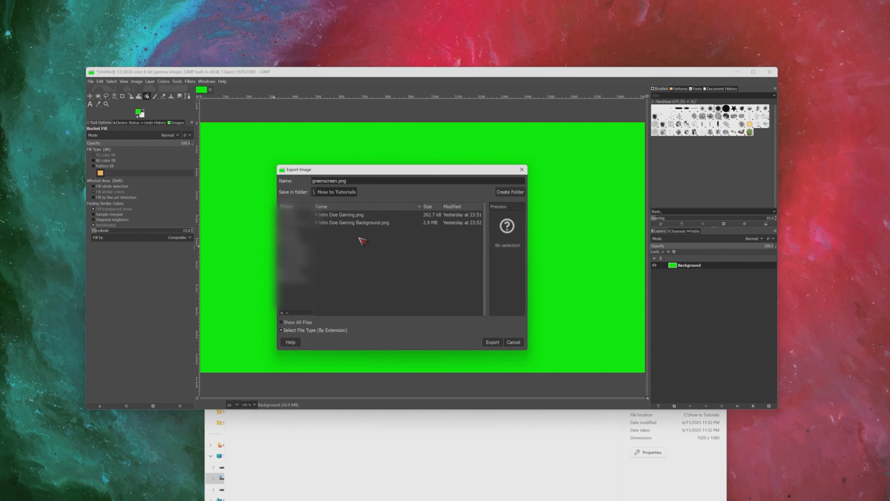
left_click(494, 341)
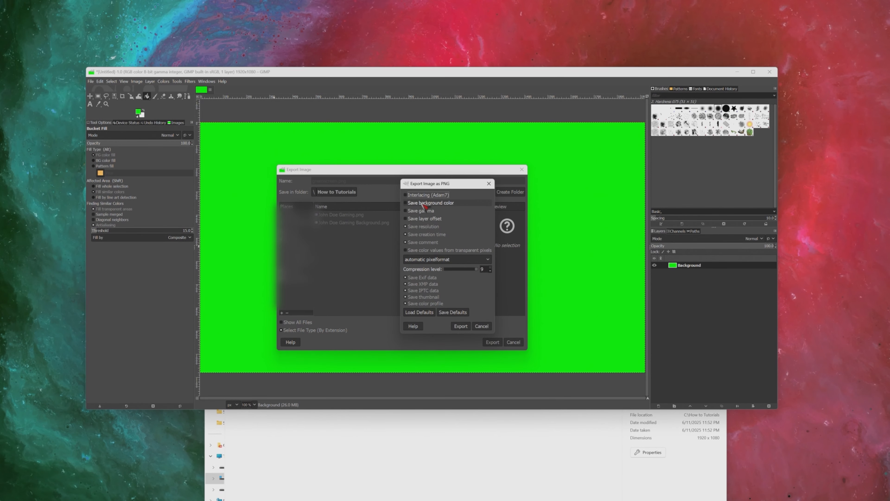
left_click(459, 326)
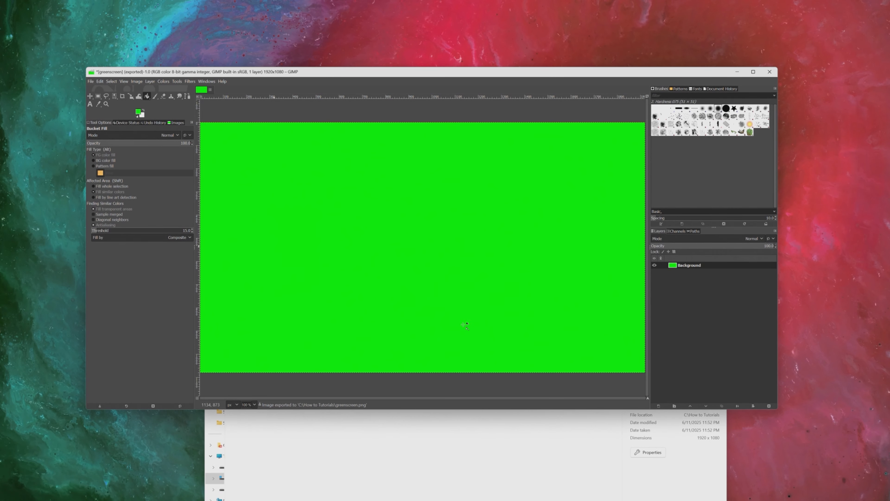
left_click(771, 73)
left_click(359, 226)
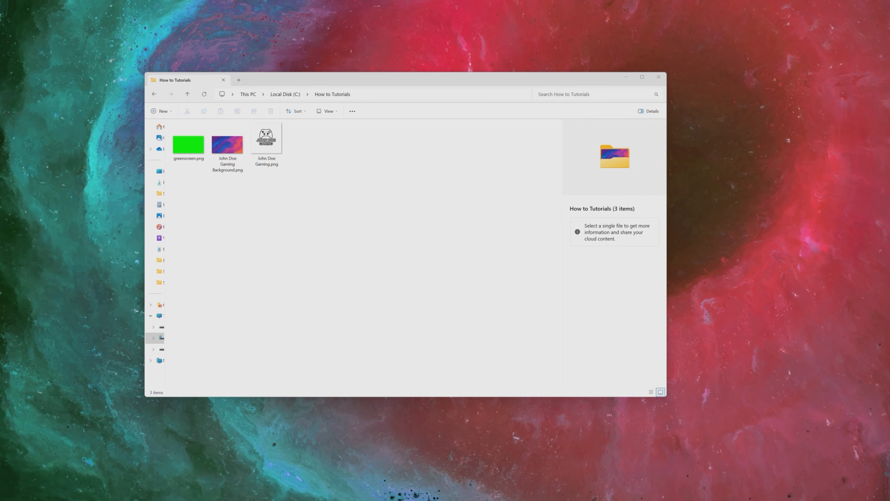
- In Wallpaper Engine's Wallpaper Editor, create a scene wallpaper from the gaming background PNG, resized to 1920 x 1080 Full HD
left_click_drag(360, 257, 380, 201)
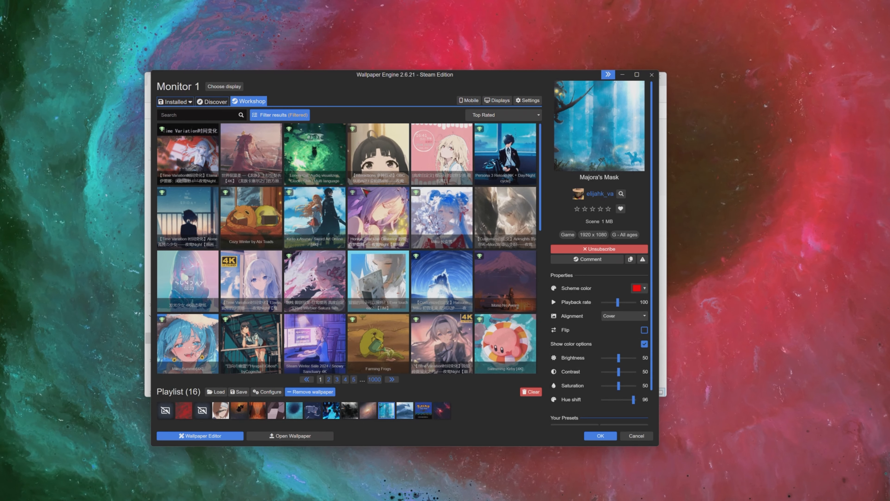
left_click(201, 437)
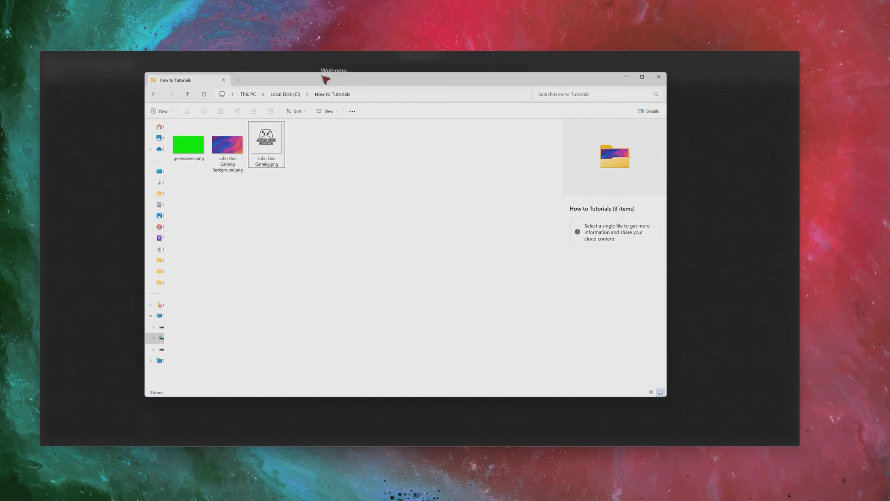
left_click_drag(321, 77, 427, 209)
left_click_drag(329, 273, 381, 118)
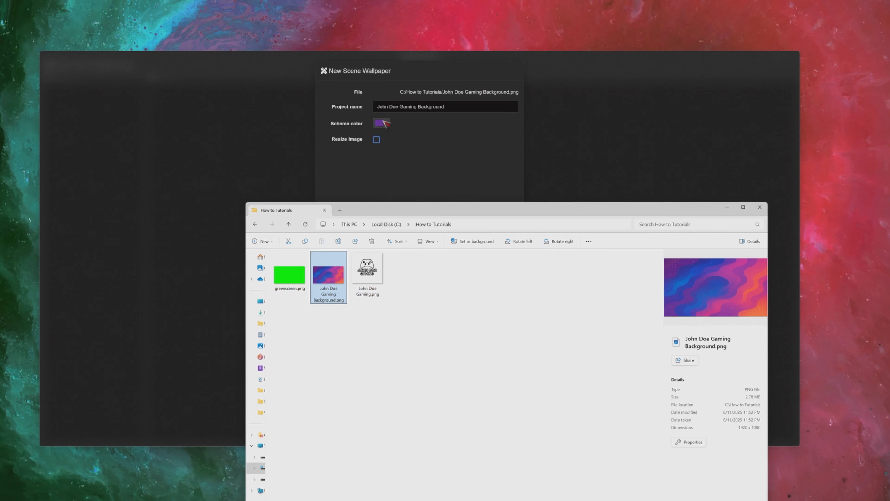
left_click(404, 149)
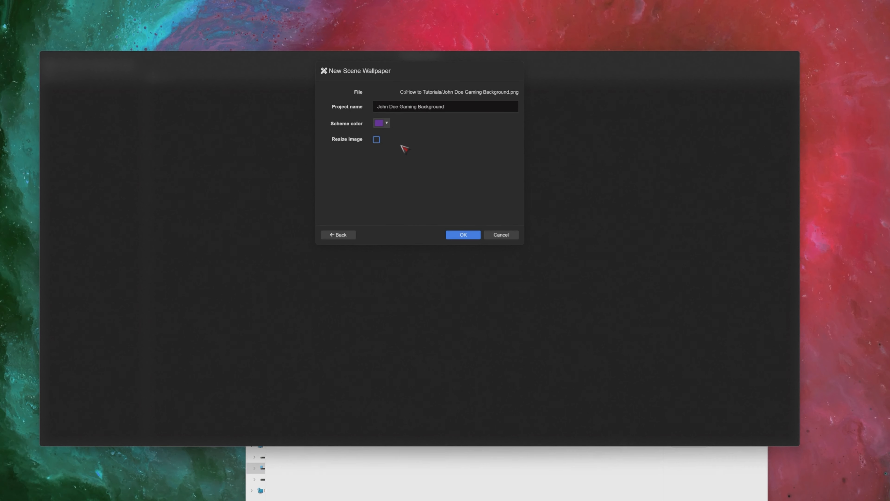
left_click(378, 141)
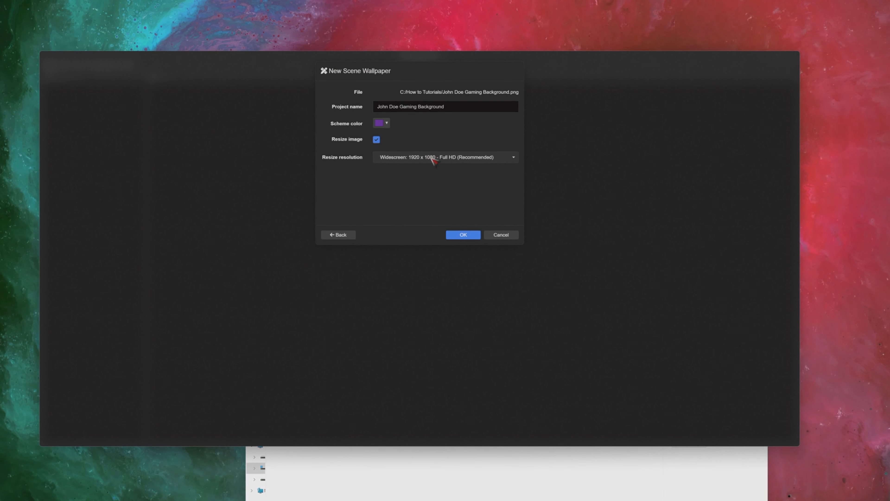
left_click(468, 234)
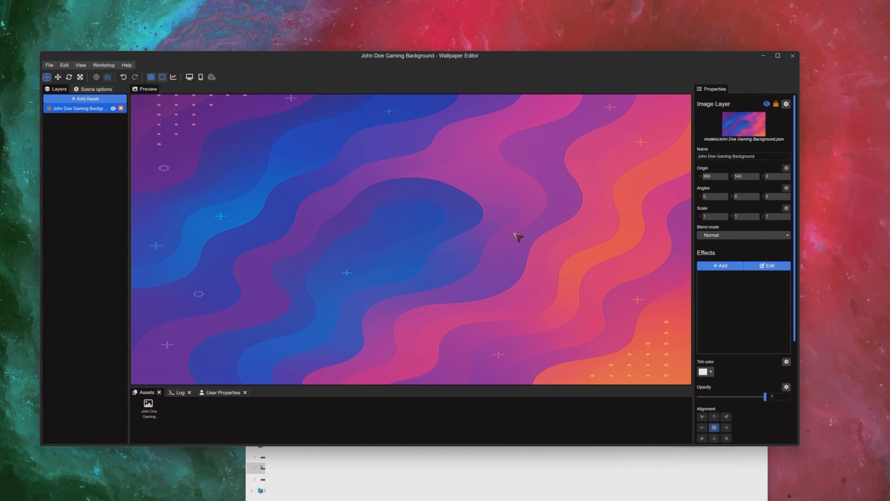
- Add the Water Waves effect to the background image layer
left_click(720, 266)
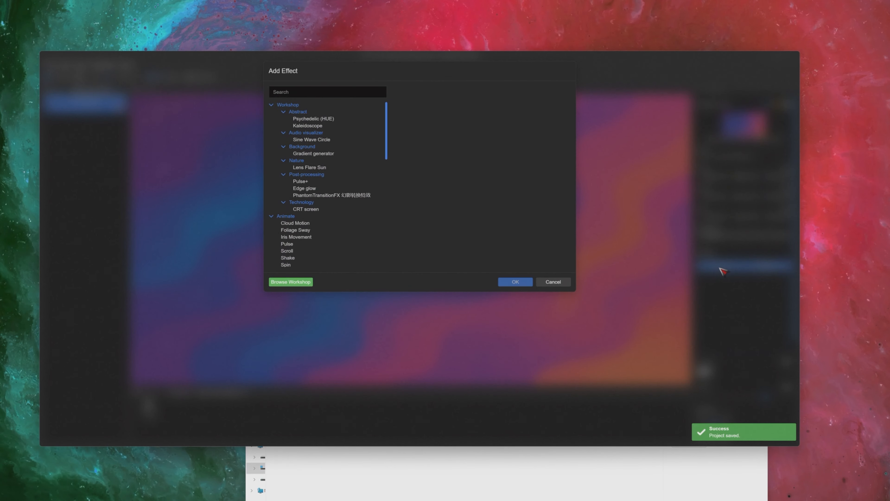
scroll(312, 225, "down", 5)
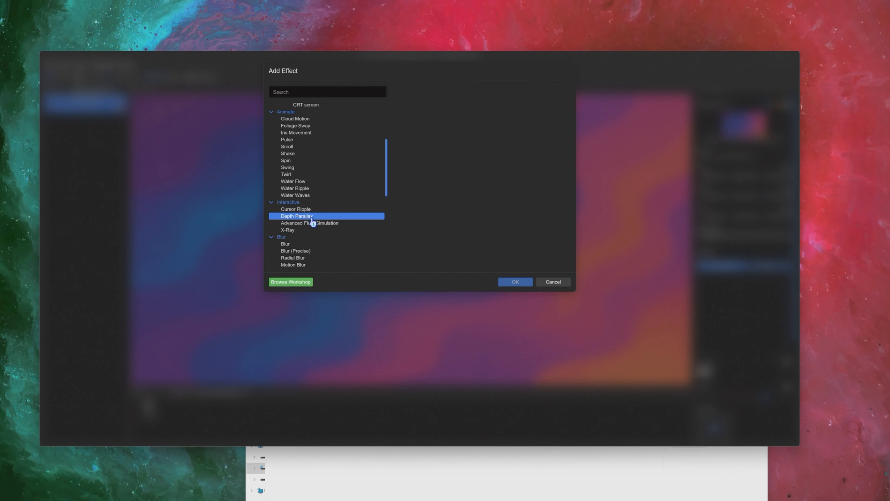
left_click(308, 195)
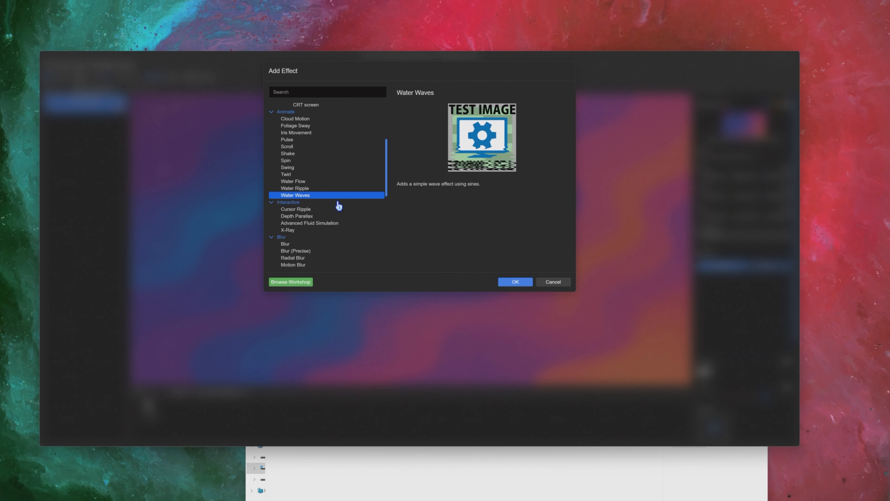
left_click(505, 281)
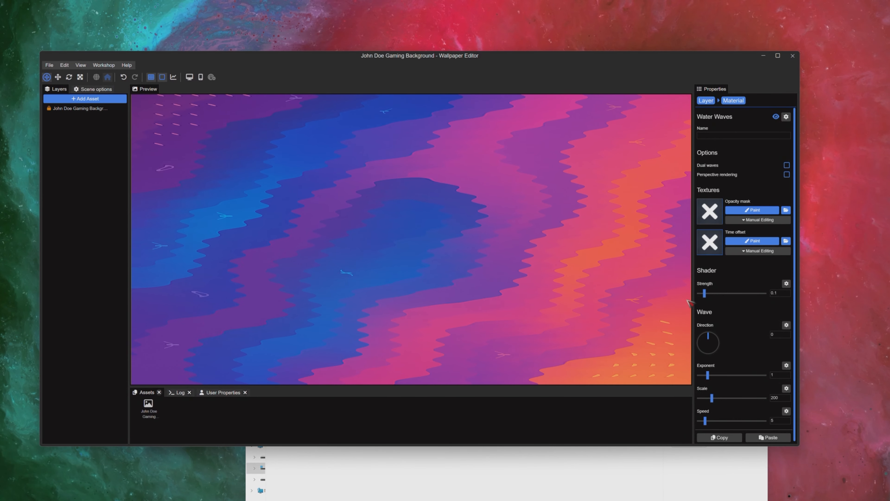
- Set the Water Waves strength to 0.04, speed to 2.61 and exponent to 4
left_click_drag(704, 293, 702, 294)
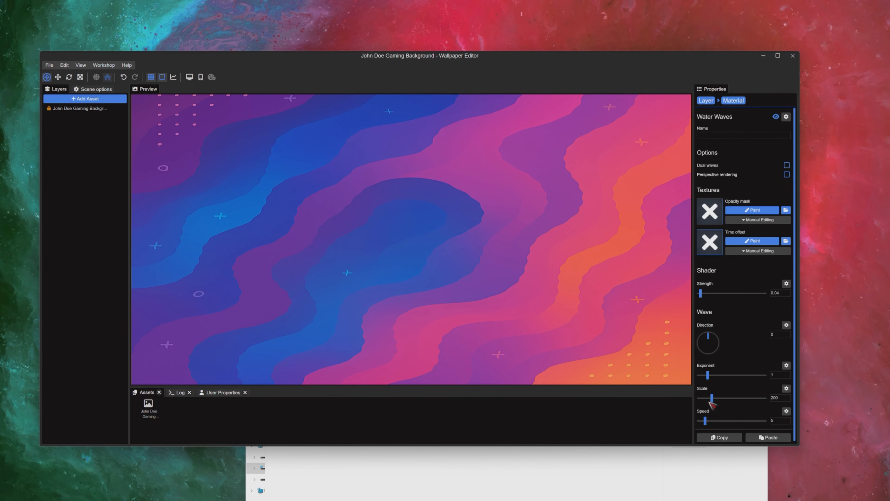
scroll(729, 393, "down", 1)
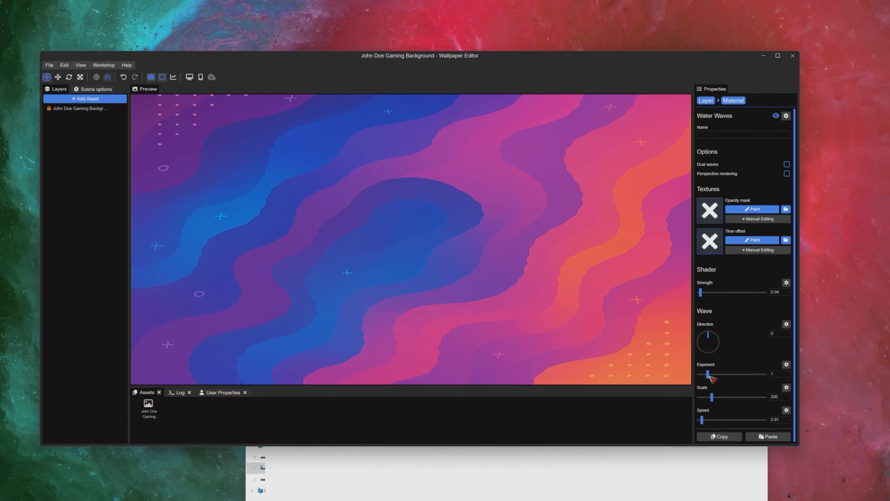
left_click_drag(709, 376, 766, 390)
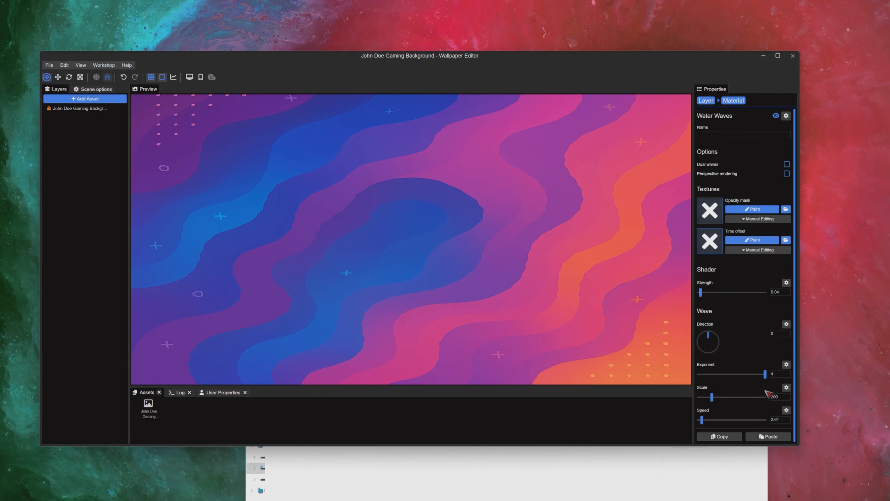
- Set the Water Waves exponent to 0.51 and scale to 1000
left_click_drag(768, 376, 702, 383)
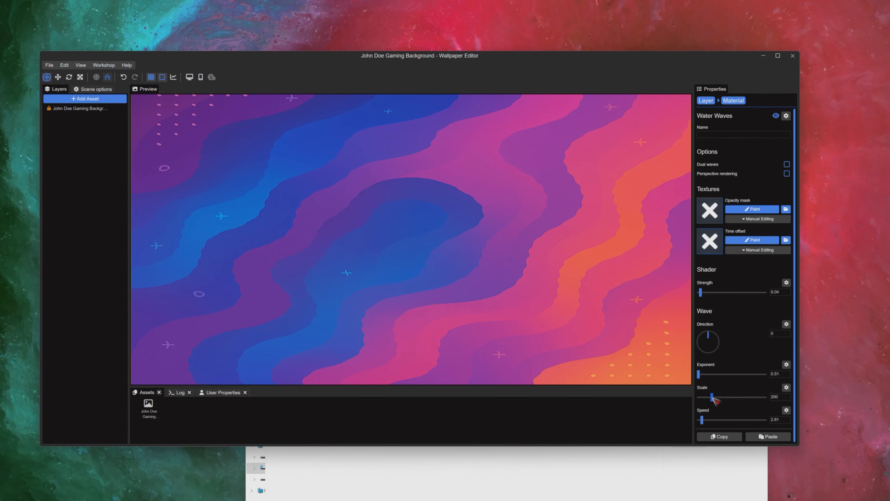
left_click_drag(713, 398, 769, 408)
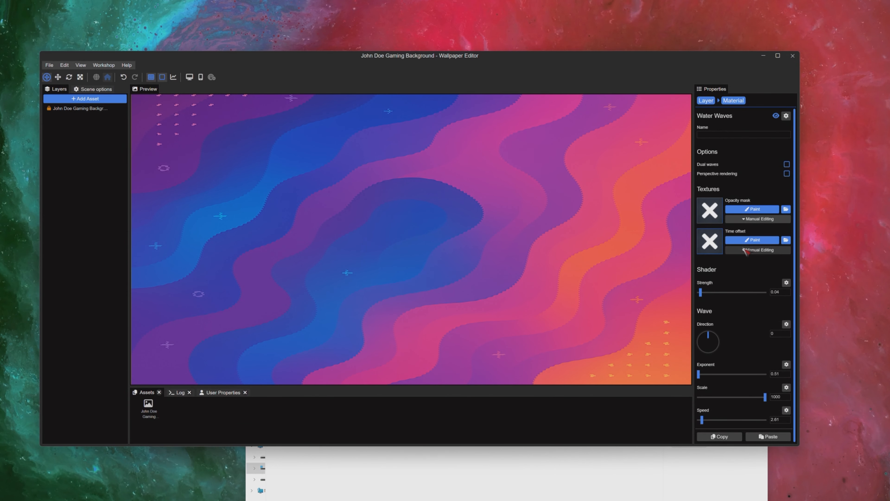
- Add the Chromatic Aberration effect to the background image layer with its default settings
left_click(709, 105)
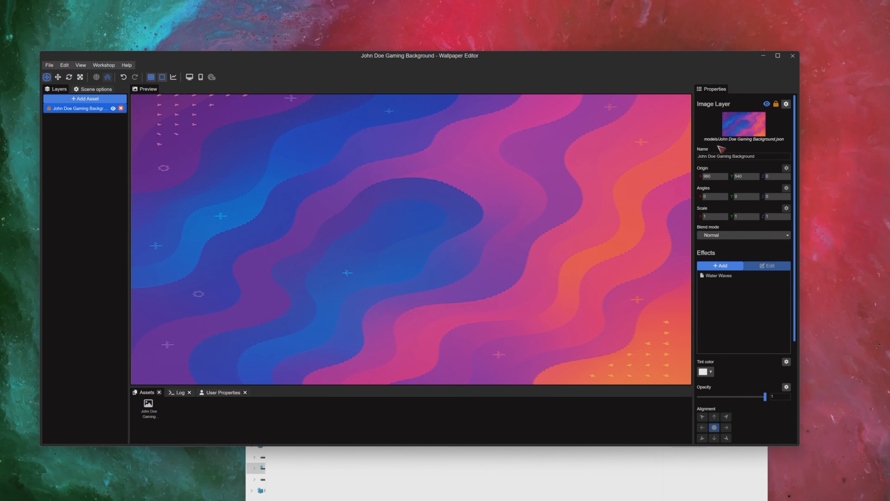
left_click(720, 265)
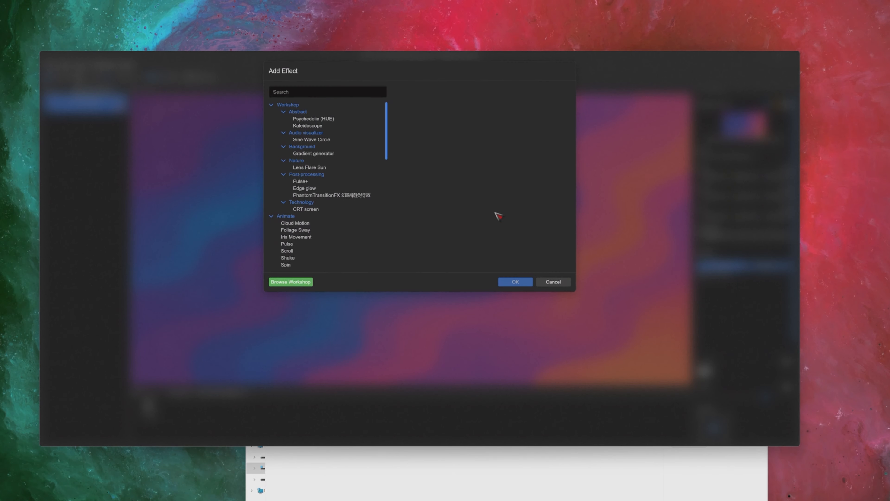
left_click(317, 169)
scroll(329, 200, "up", 1)
scroll(328, 200, "down", 10)
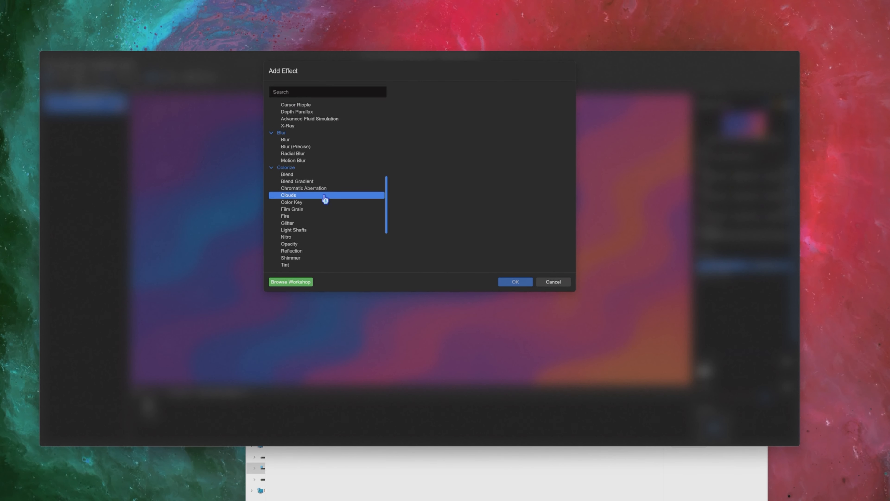
left_click(324, 223)
scroll(325, 224, "up", 4)
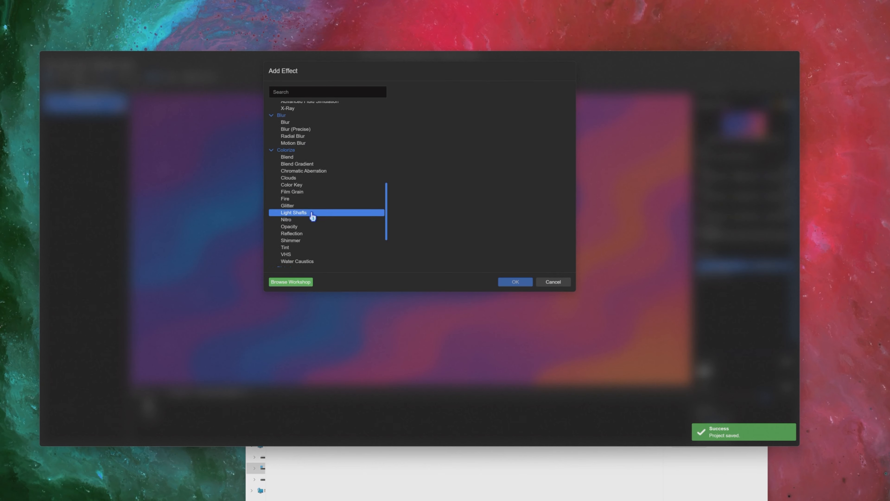
left_click(317, 200)
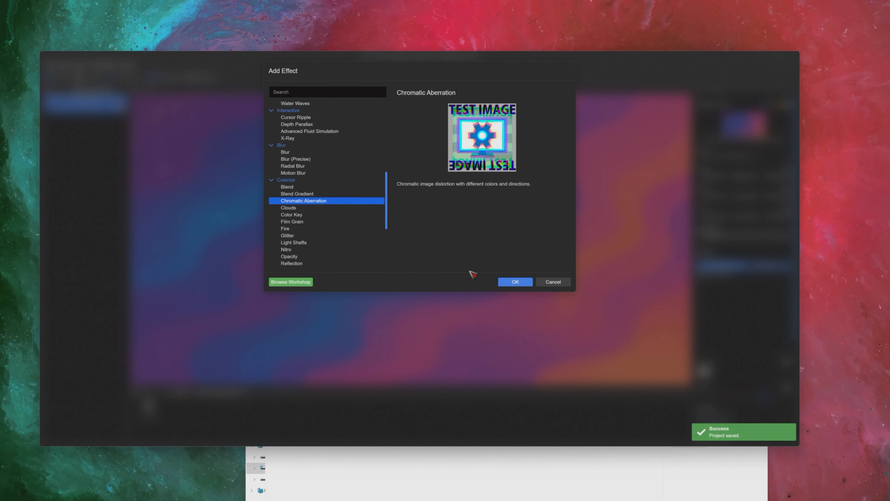
left_click(515, 282)
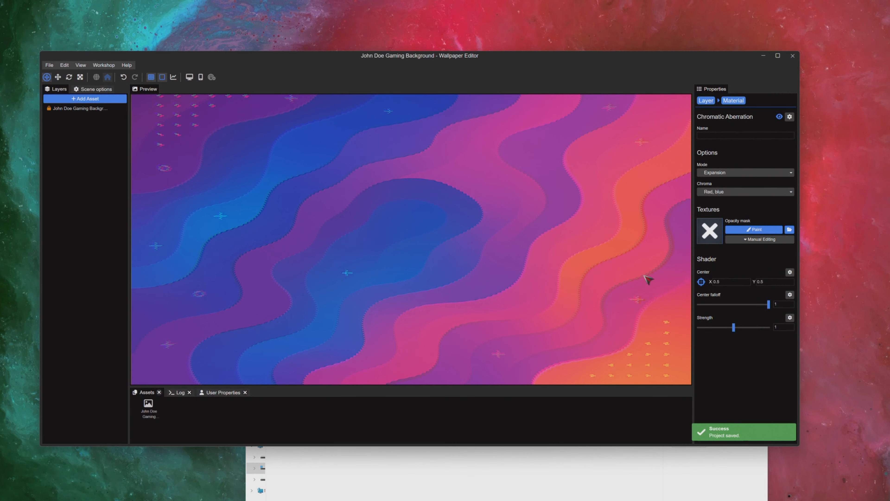
- Reopen the Water Waves effect, reduce its scale to 52.09 and save the project
left_click(705, 100)
double_click(745, 276)
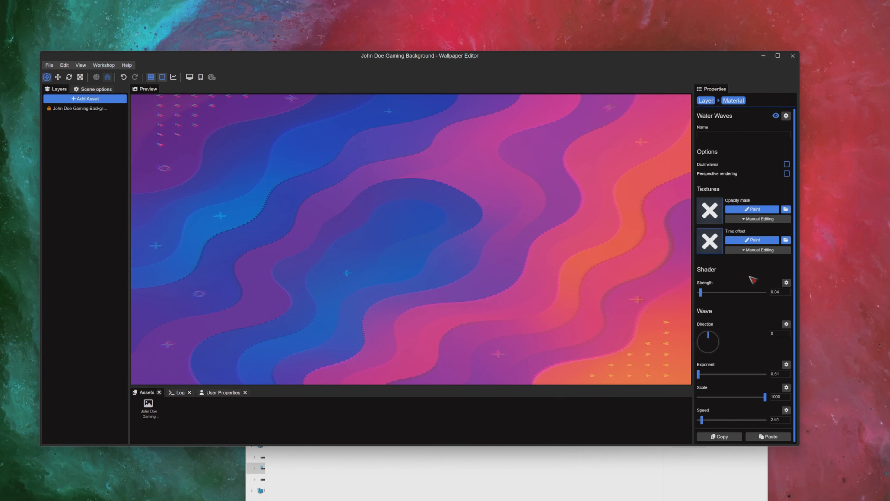
left_click_drag(747, 397, 706, 397)
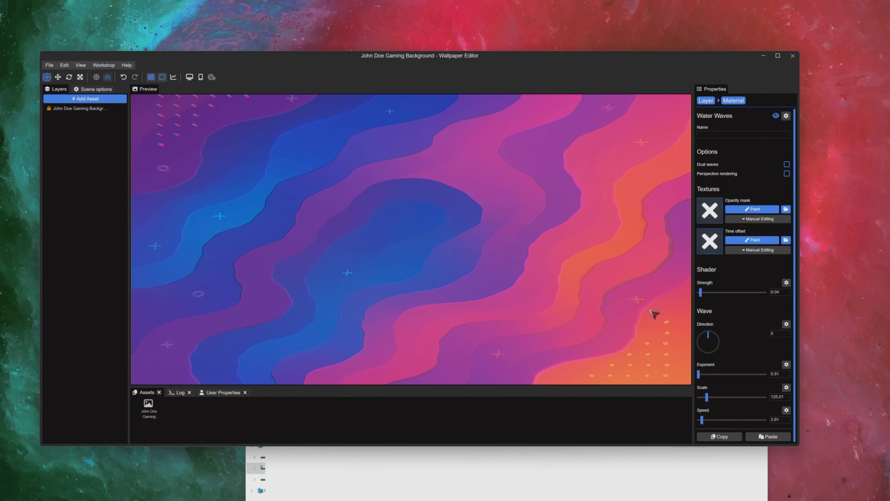
key("ctrl+s")
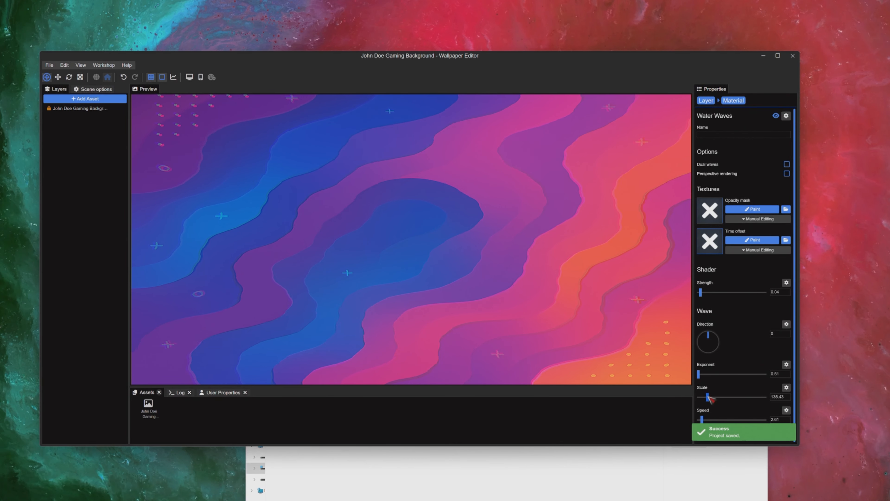
left_click_drag(709, 396, 703, 399)
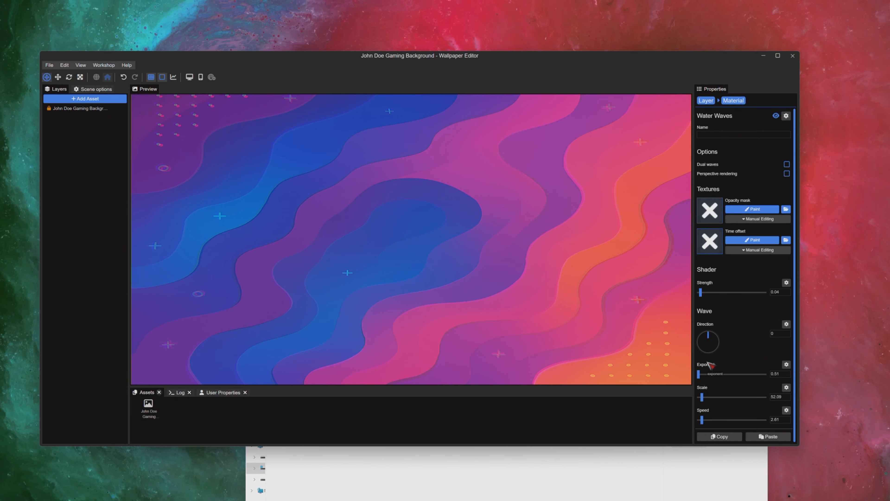
- Try the Gradient generator effect on the background image layer, and remove it from the effects
left_click(706, 101)
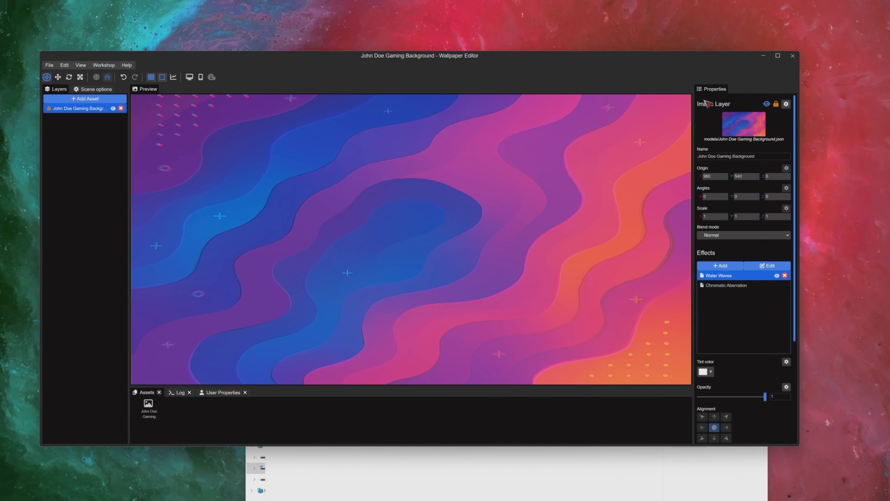
left_click(720, 266)
left_click(329, 154)
left_click(514, 281)
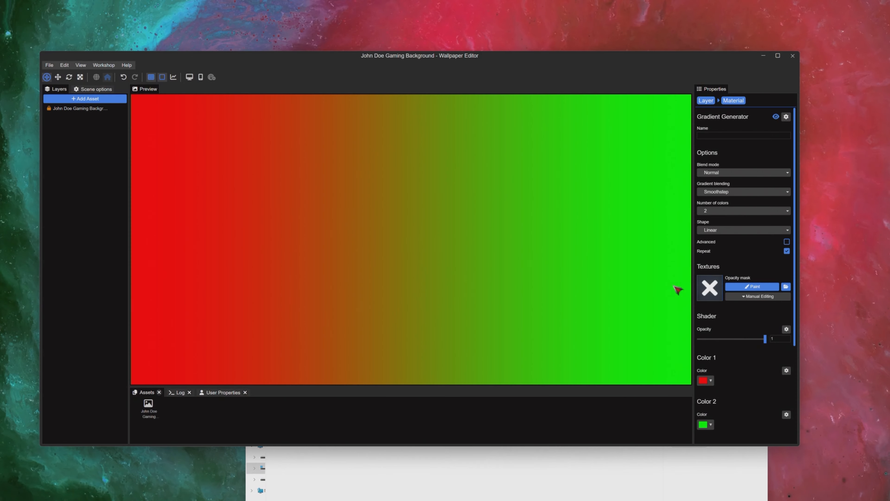
left_click(705, 100)
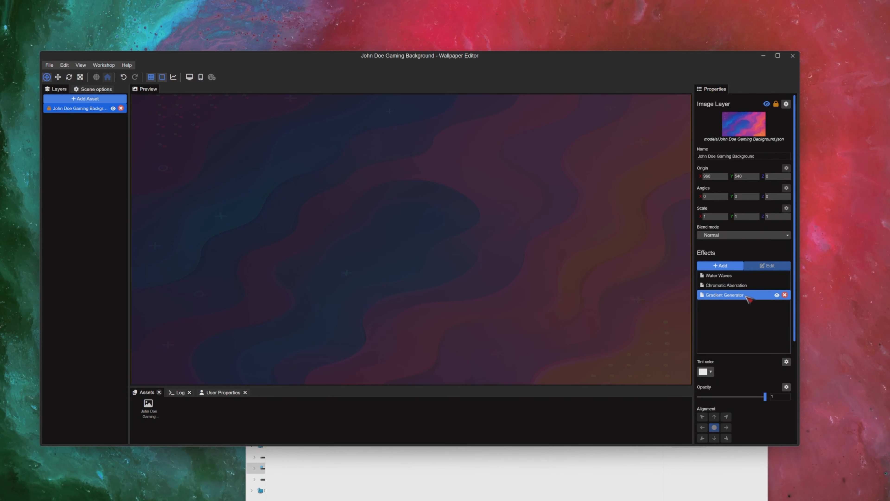
left_click(785, 295)
- Browse the Workshop effects and add the Edge glow effect to the background image layer
left_click(720, 265)
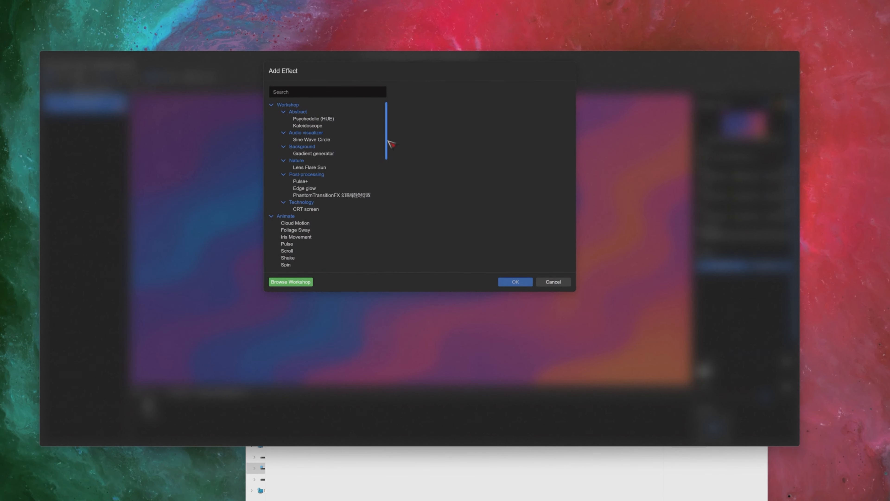
scroll(303, 207, "down", 3)
scroll(304, 213, "up", 3)
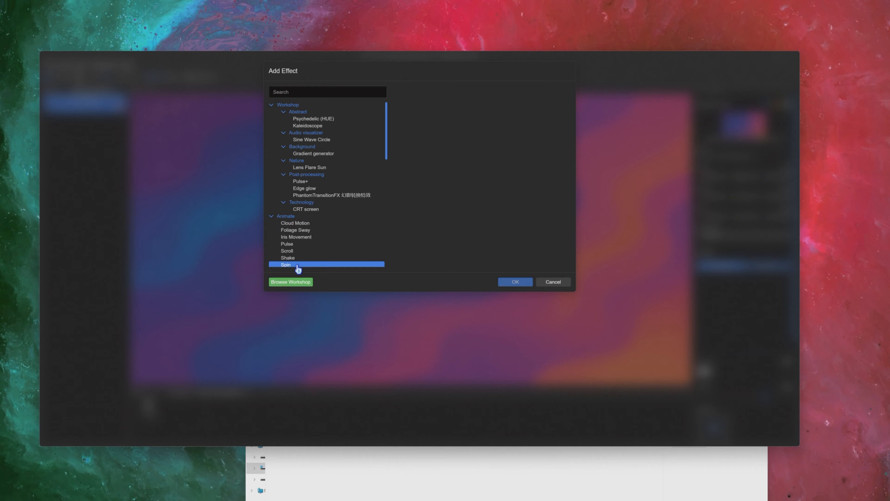
left_click(299, 282)
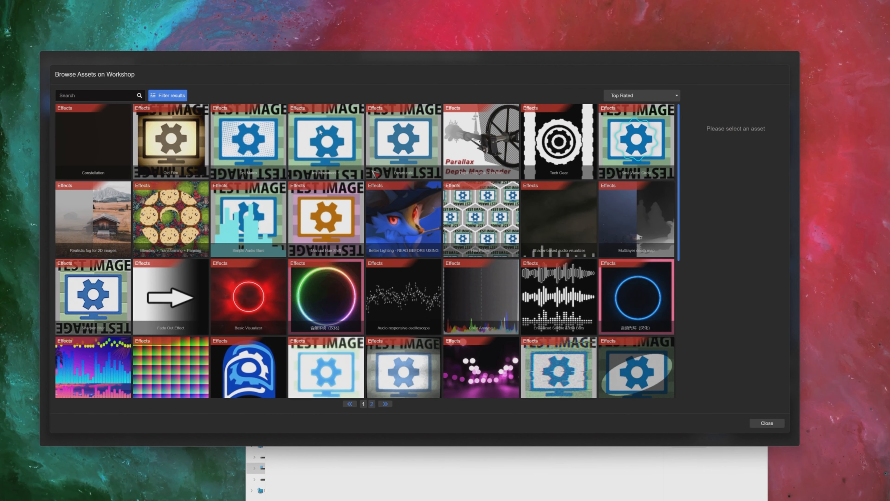
scroll(450, 245, "down", 5)
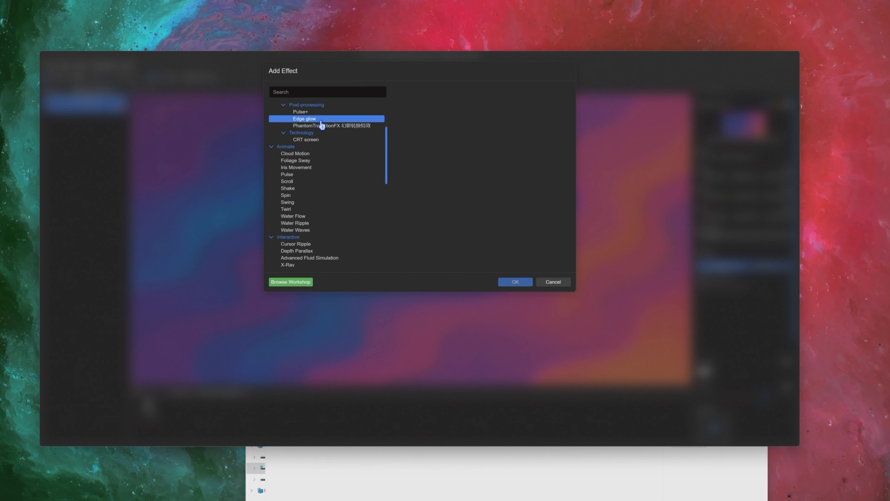
left_click(513, 283)
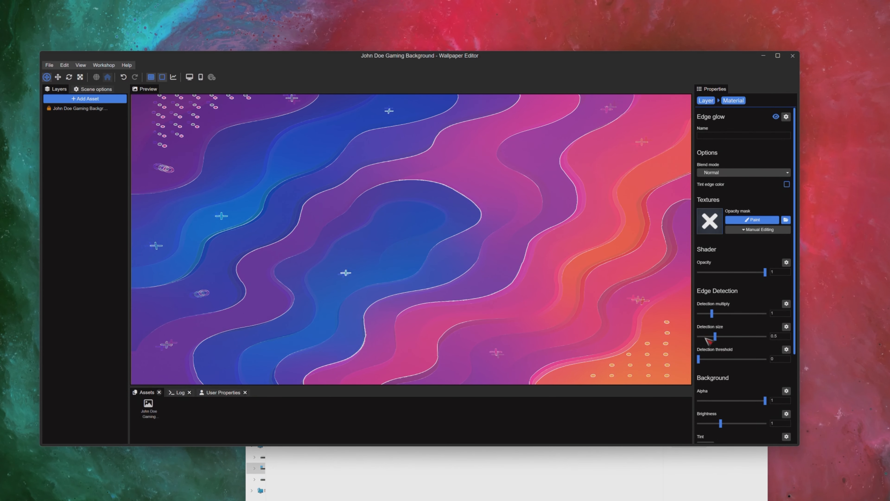
- Set the Edge glow detection size to 2 and detection multiply to 5, with a detection threshold of 0
left_click_drag(716, 336, 767, 347)
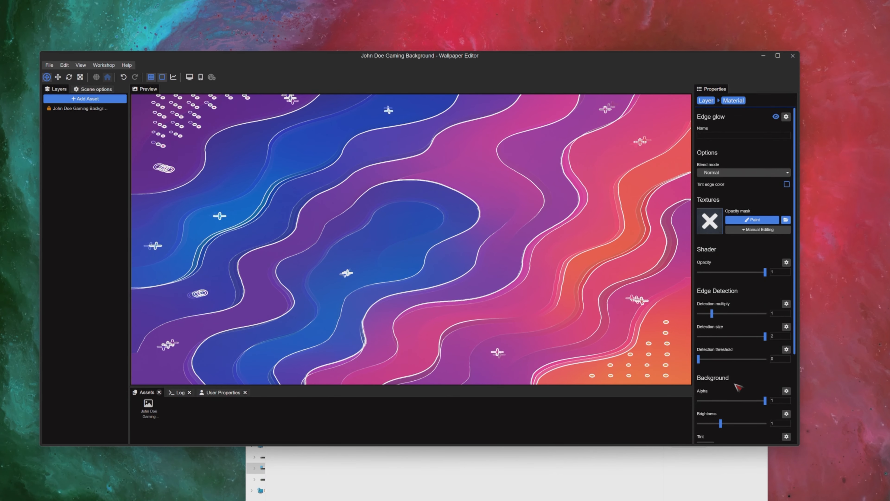
left_click_drag(699, 358, 721, 362)
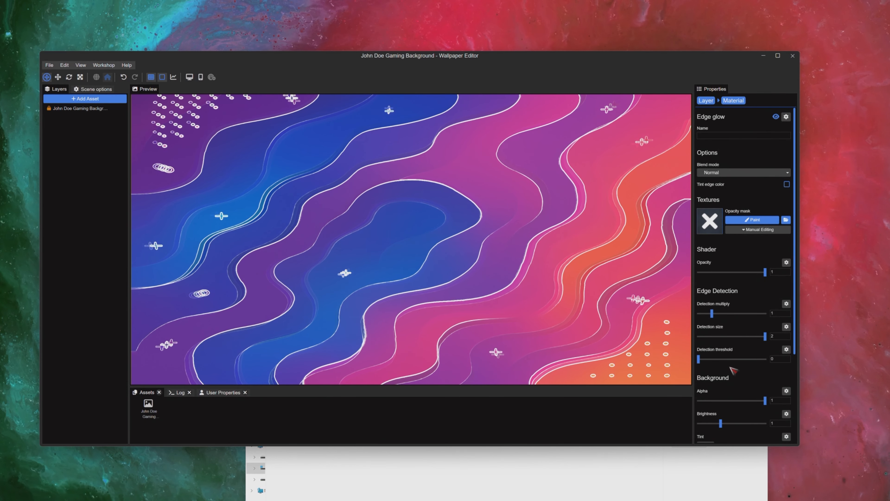
scroll(734, 370, "down", 1)
left_click_drag(714, 280, 773, 304)
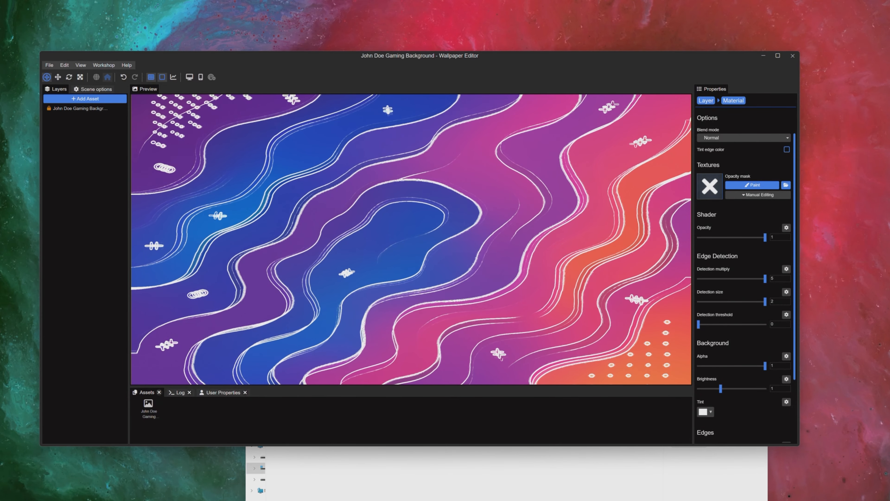
- Set the Edge glow background tint to black (#000000) and the background brightness to 0
scroll(740, 328, "down", 2)
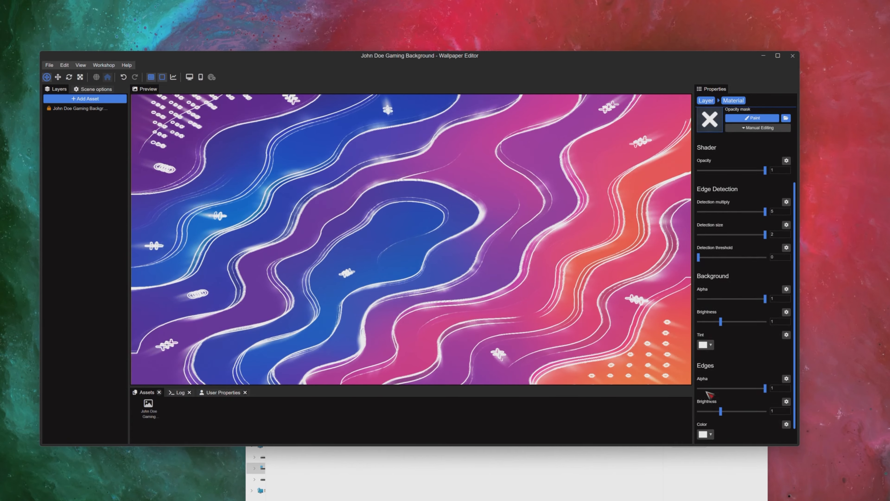
left_click(711, 343)
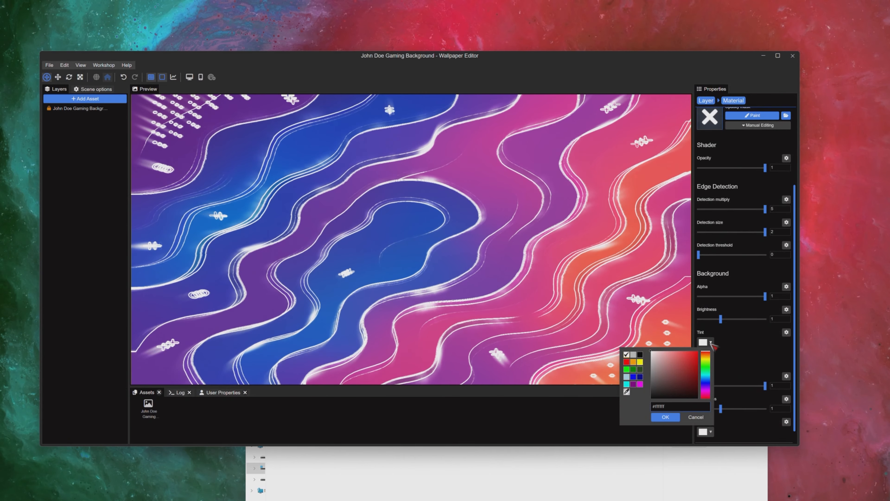
left_click(640, 356)
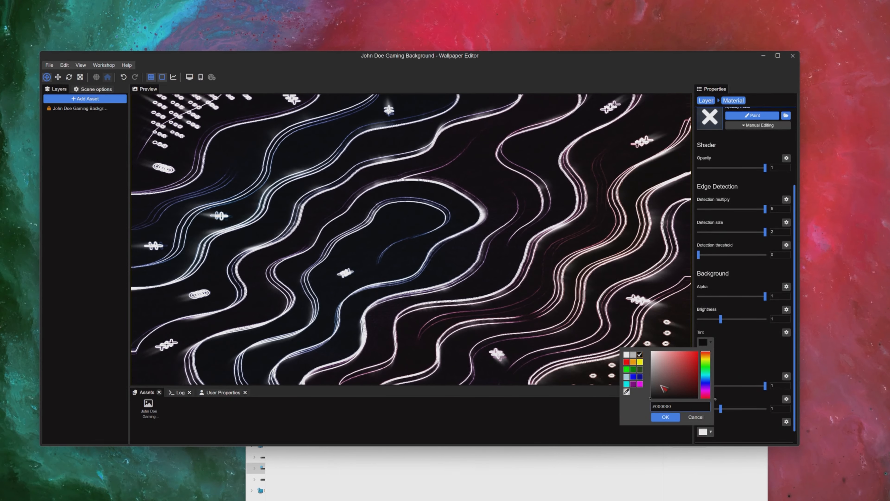
left_click(663, 416)
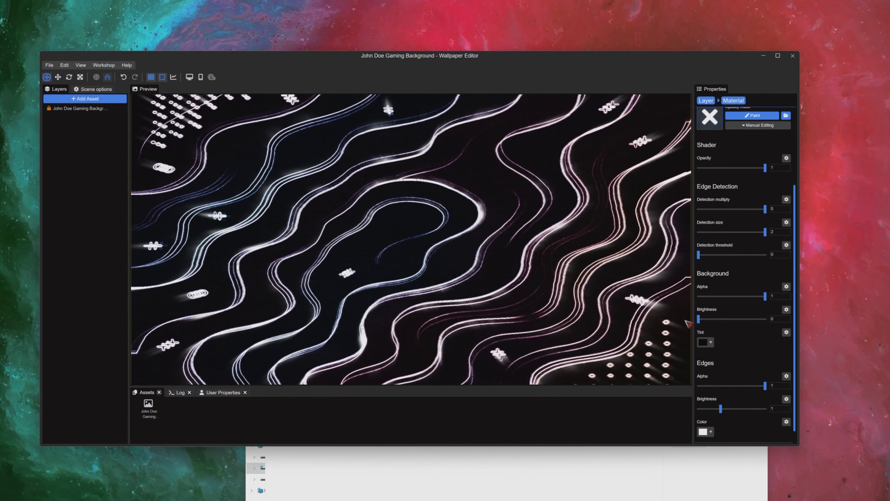
- Set the Edge glow edges brightness to 0 and edges alpha to 1, with background alpha and overall opacity at 1
left_click_drag(749, 386, 709, 409)
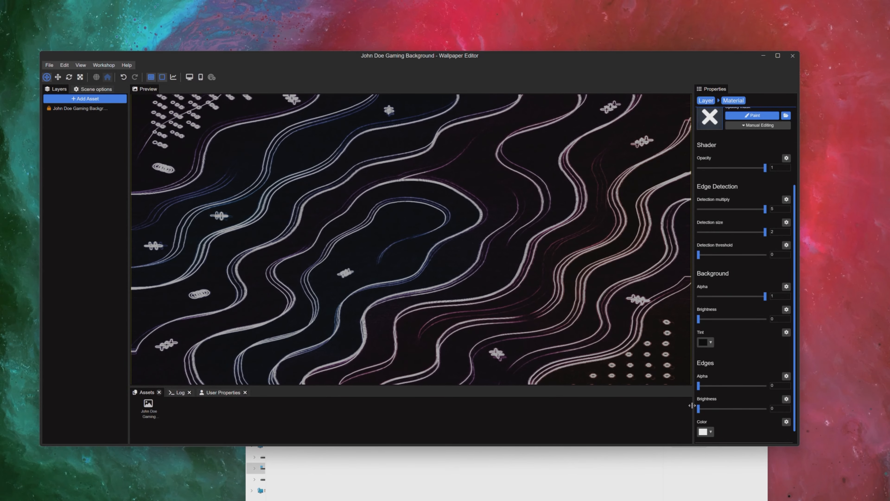
mouse_move(764, 297)
left_mouse_down()
mouse_move(741, 298)
mouse_move(775, 302)
left_mouse_up()
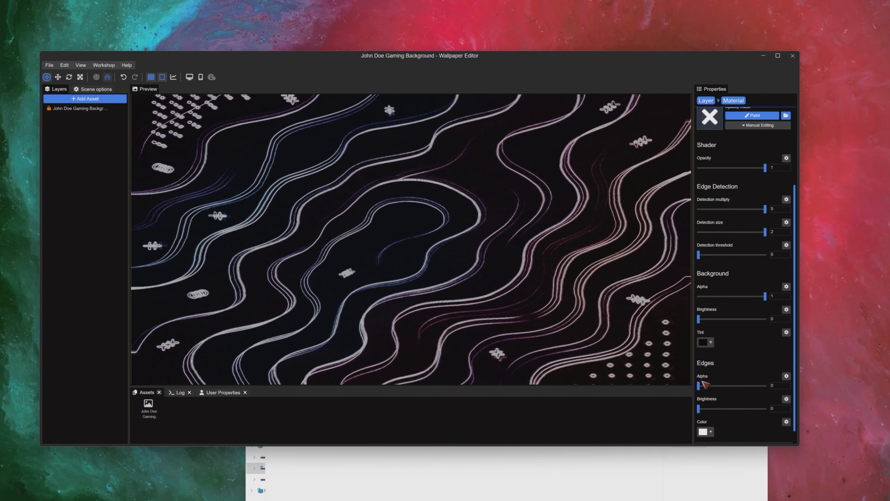
left_click_drag(704, 386, 775, 387)
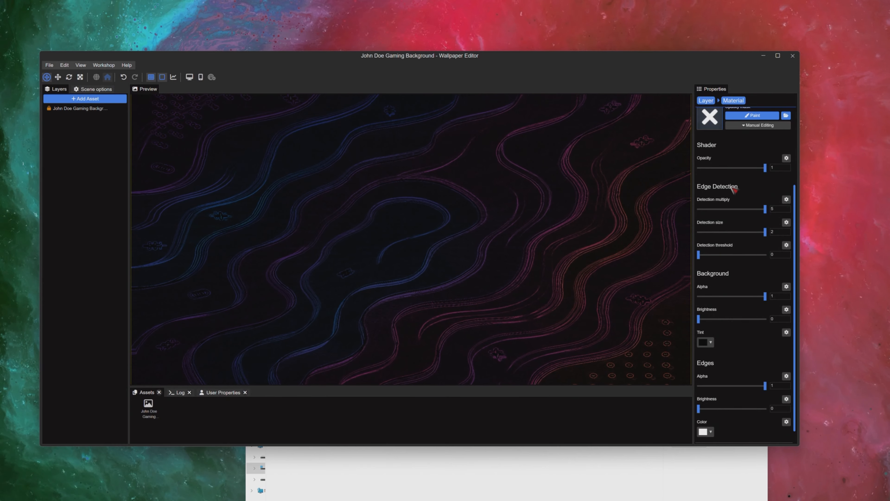
mouse_move(764, 168)
left_mouse_down()
mouse_move(753, 169)
mouse_move(771, 172)
left_mouse_up()
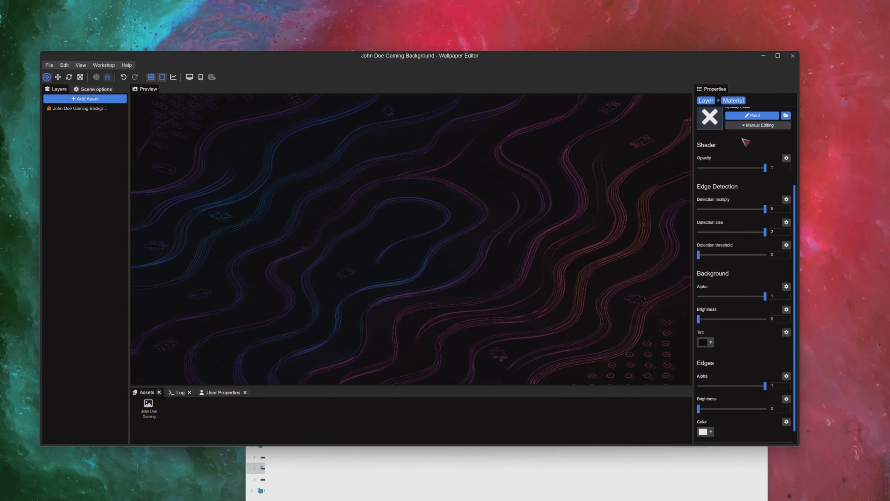
- Remove the God Rays effect from the background image layer and apply the wallpaper to the desktop
left_click(706, 101)
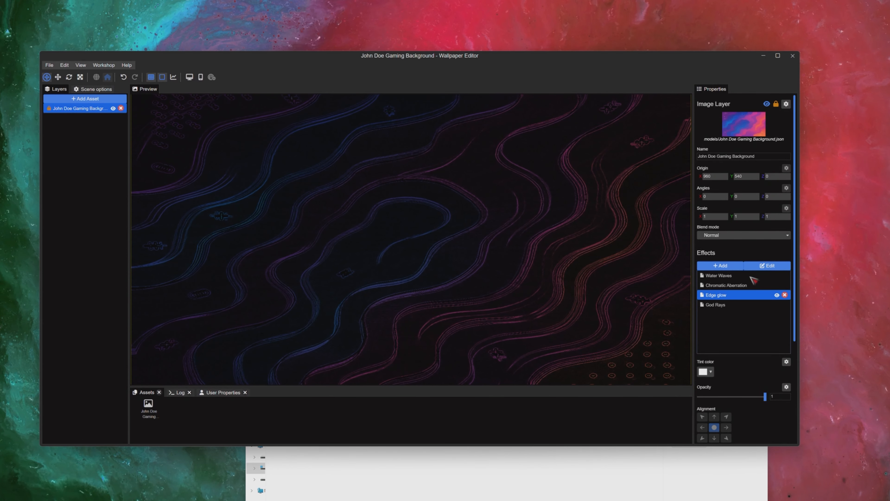
left_click(785, 304)
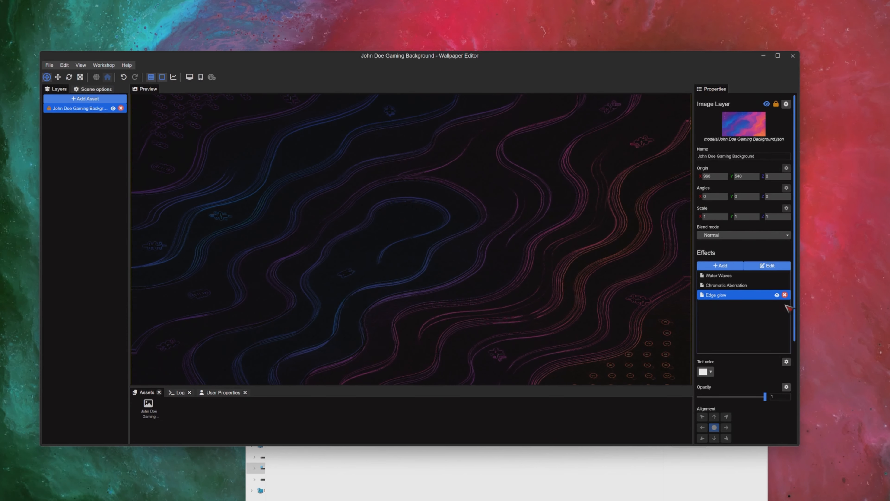
left_click(49, 65)
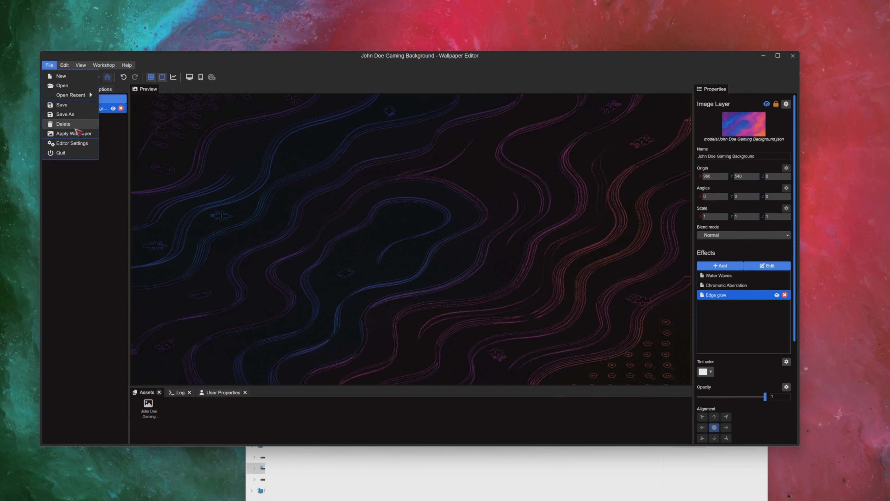
left_click(77, 135)
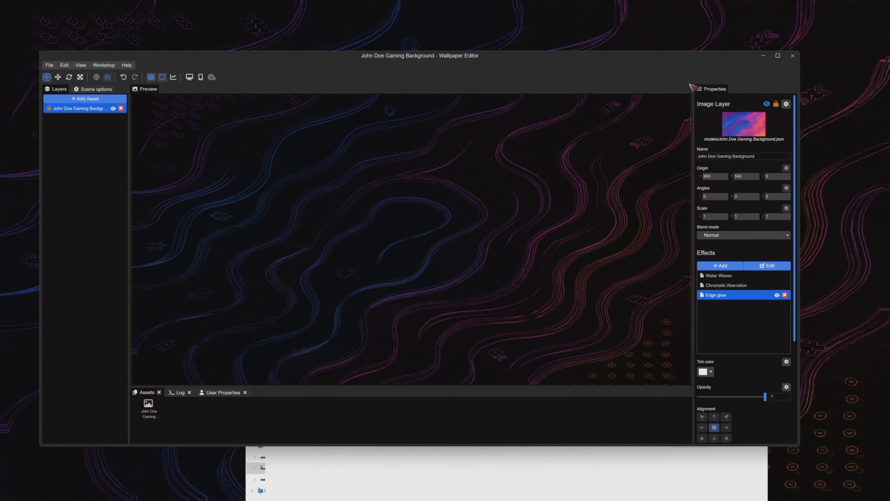
- Minimize the Wallpaper Editor and the How to Tutorials folder, and search the web for "obs" in the browser
left_click(768, 56)
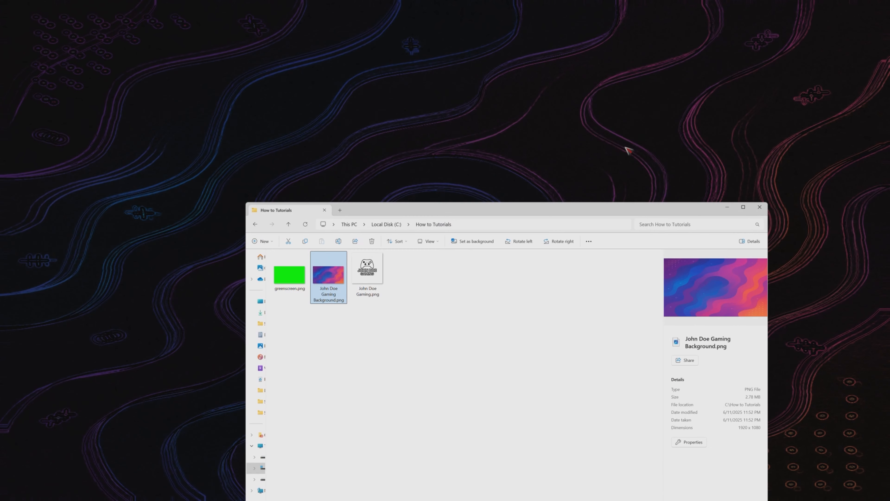
left_click(727, 208)
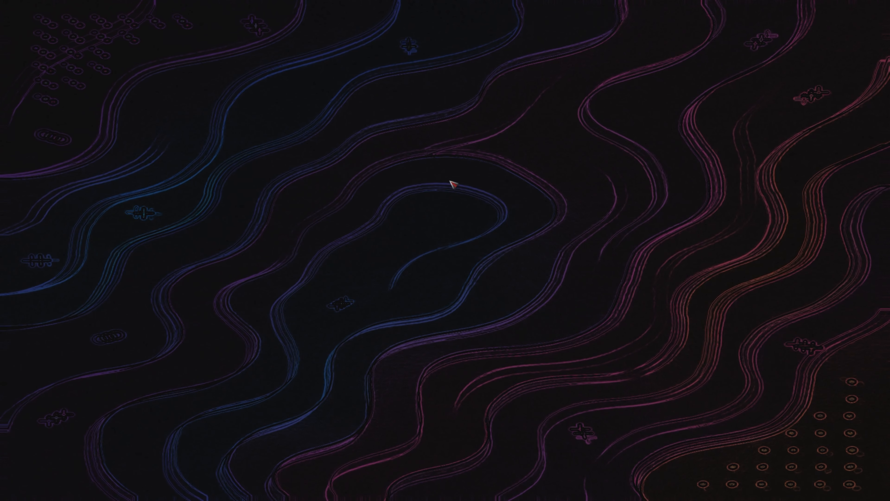
left_click(286, 121)
type("o")
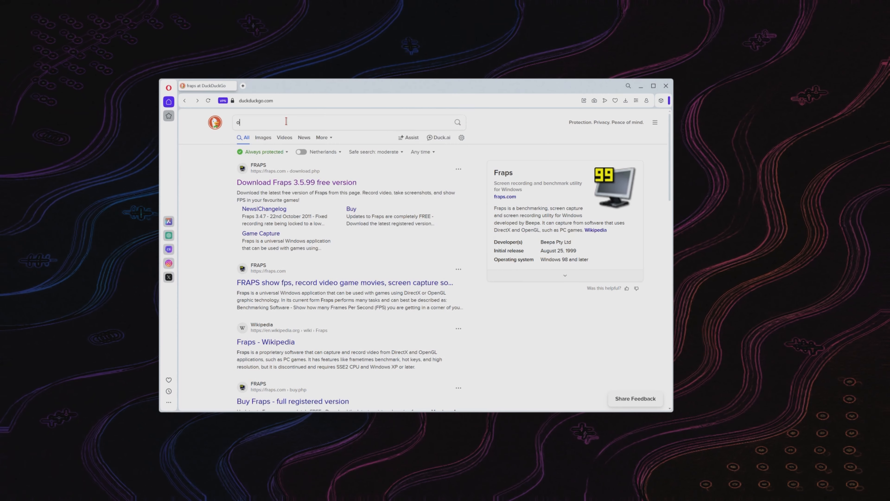
type("bs")
key("Return")
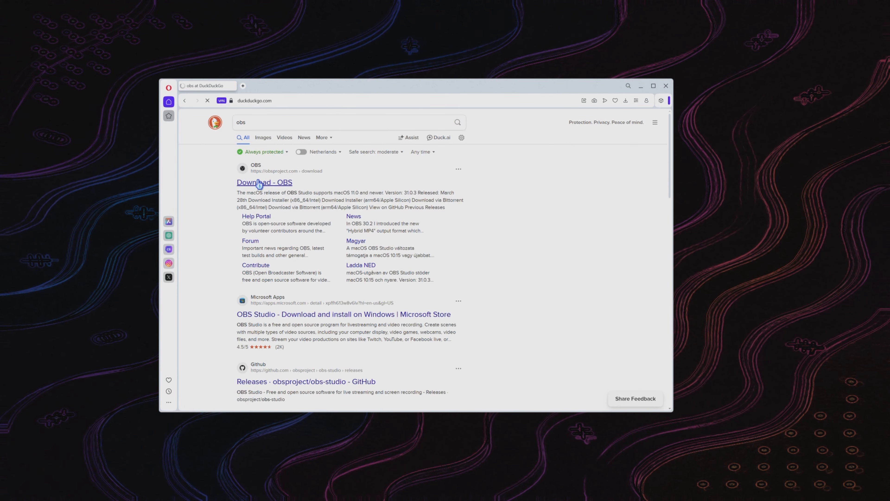
- Open the OBS download page from the search results and download the Windows installer for OBS Studio
left_click(280, 183)
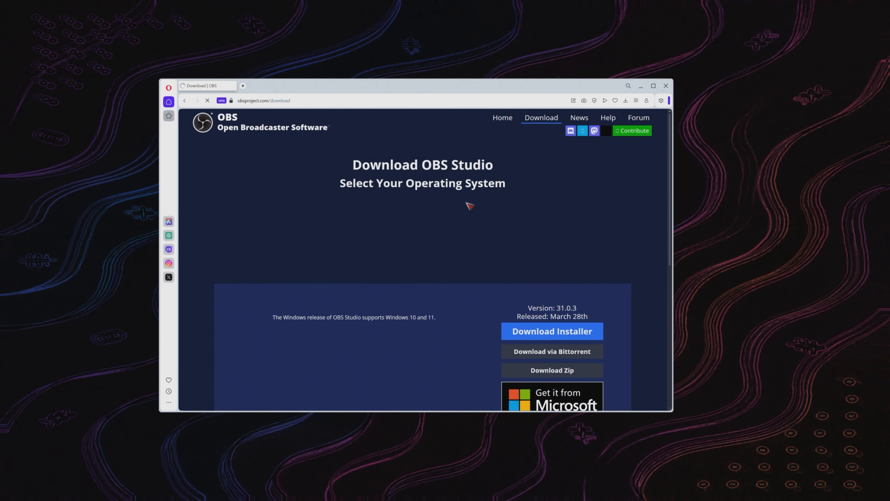
scroll(482, 273, "down", 4)
scroll(501, 235, "up", 2)
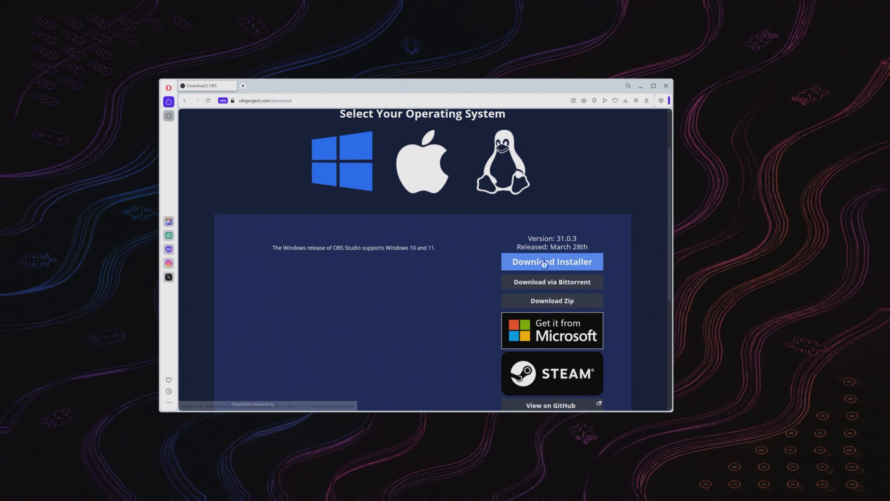
left_click(548, 268)
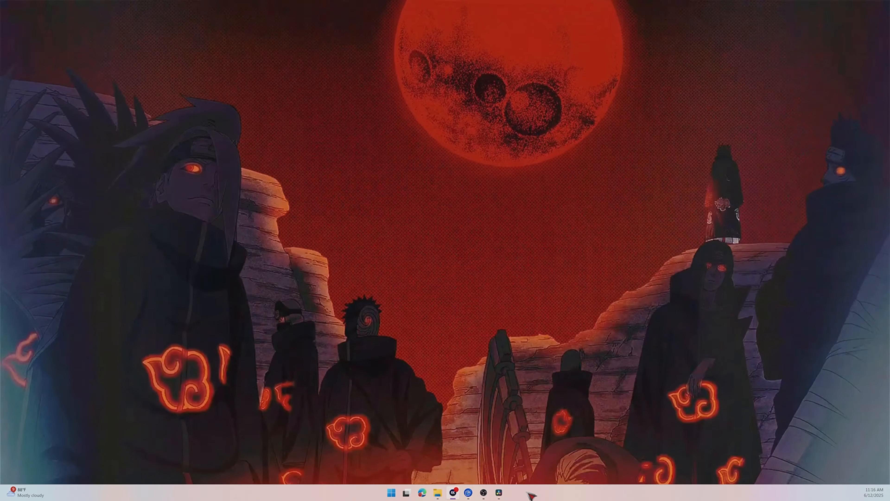
- Turn on automatic hiding of the taskbar in the Windows taskbar behaviors and close the settings
right_click(531, 495)
left_click(559, 478)
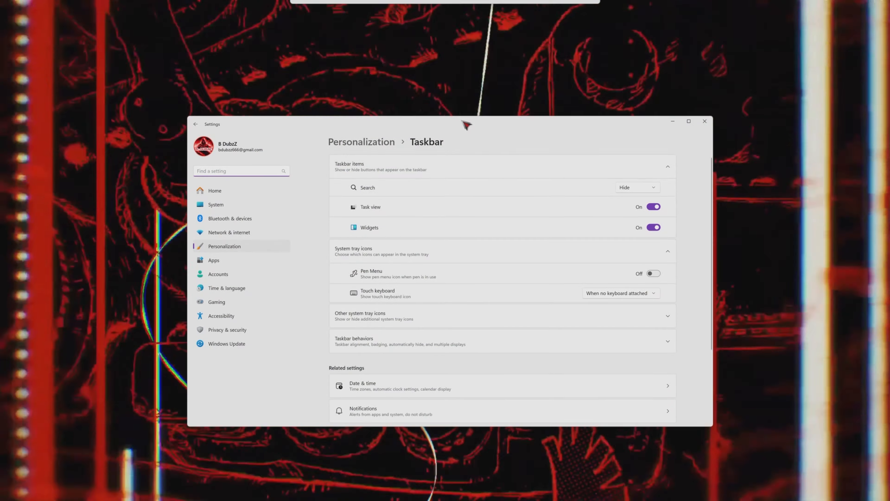
scroll(430, 277, "down", 3)
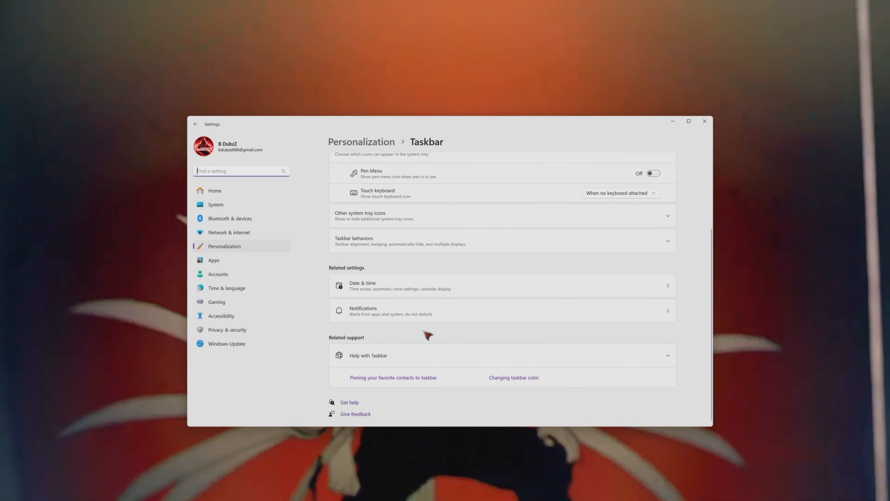
left_click(414, 245)
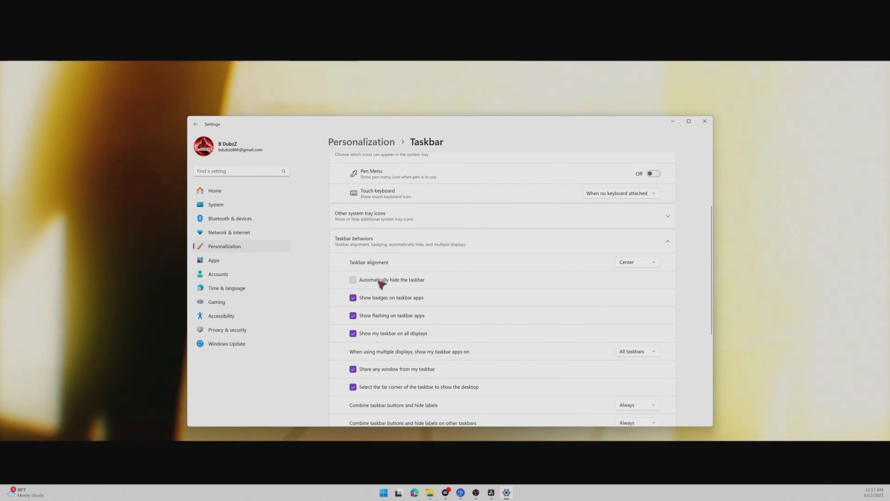
left_click(369, 282)
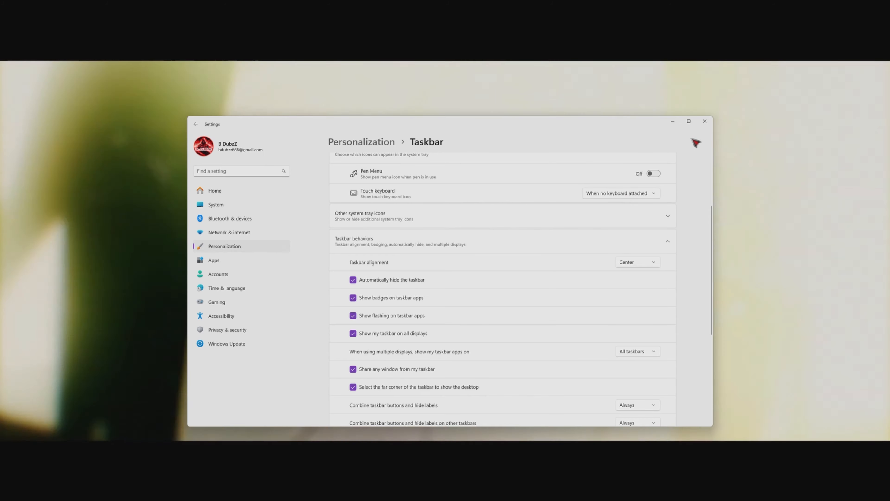
left_click(706, 122)
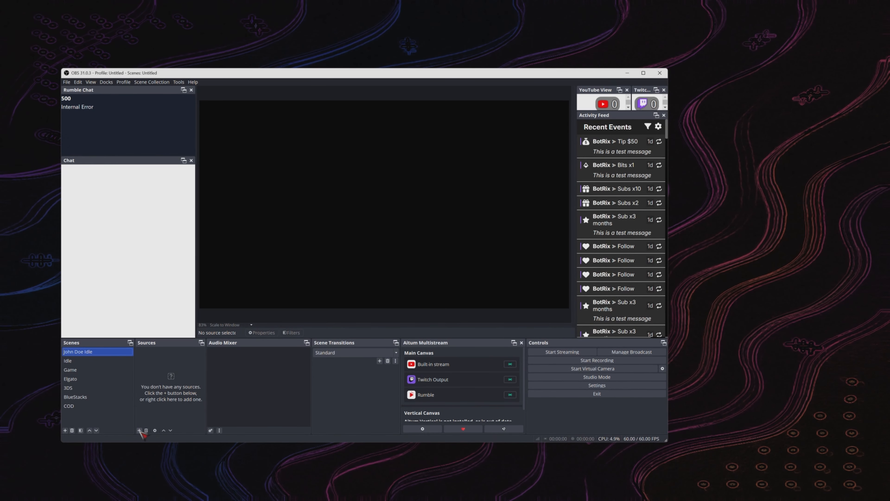
- Add a Display Capture source in OBS for the HD60 X: 3840x2160 @ 3840,0 display, with cursor capture off and Force SDR on
left_click(139, 431)
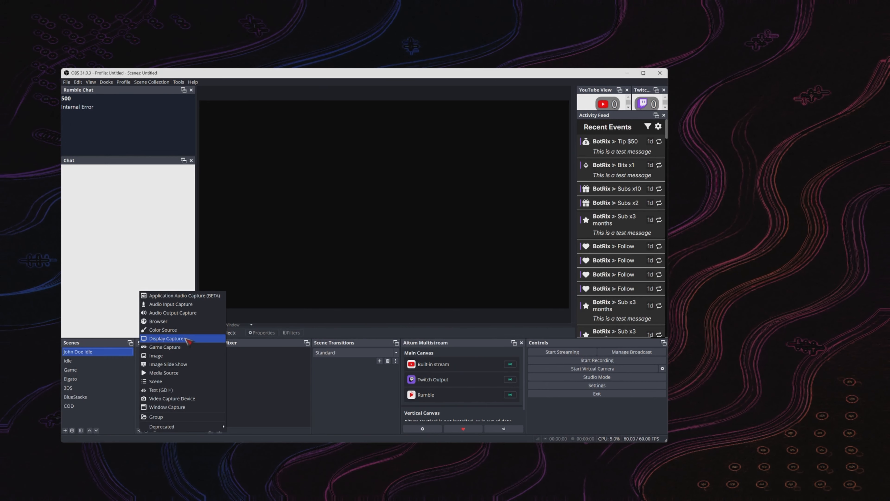
left_click(185, 339)
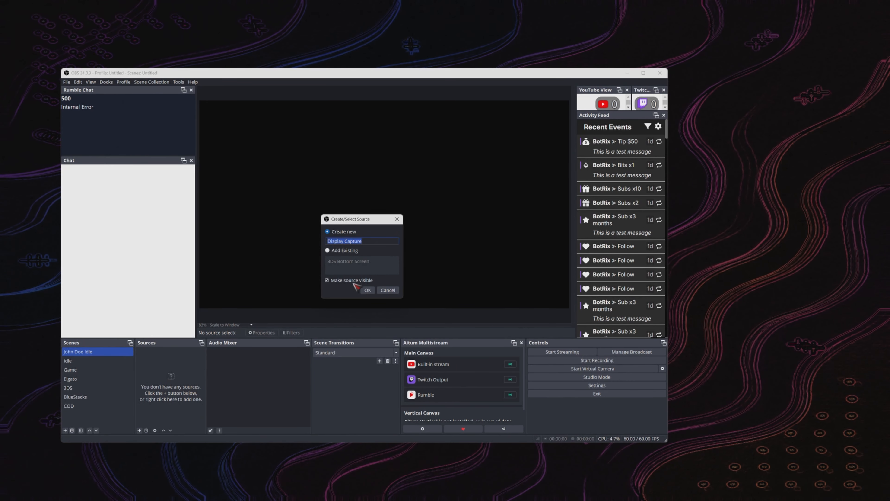
left_click(367, 290)
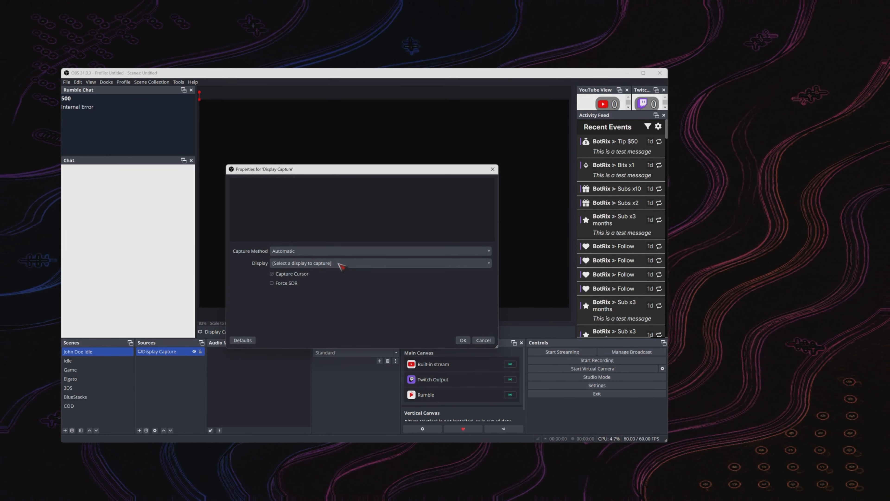
left_click(339, 265)
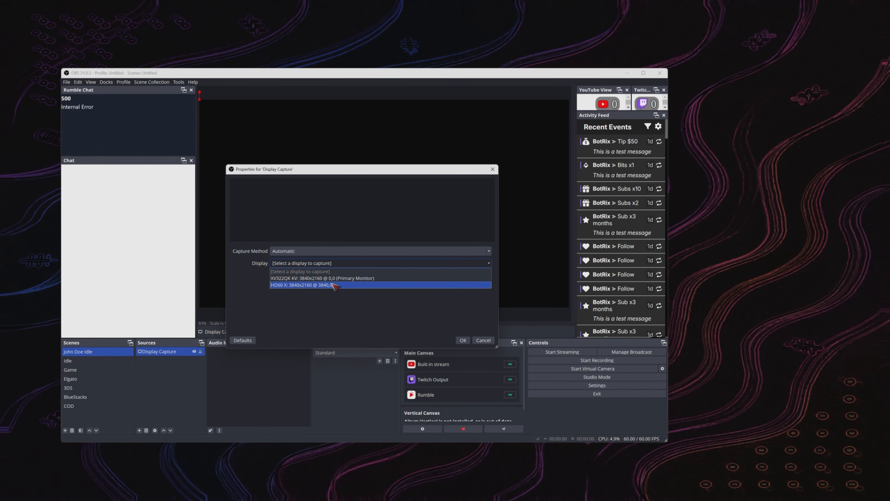
left_click(335, 287)
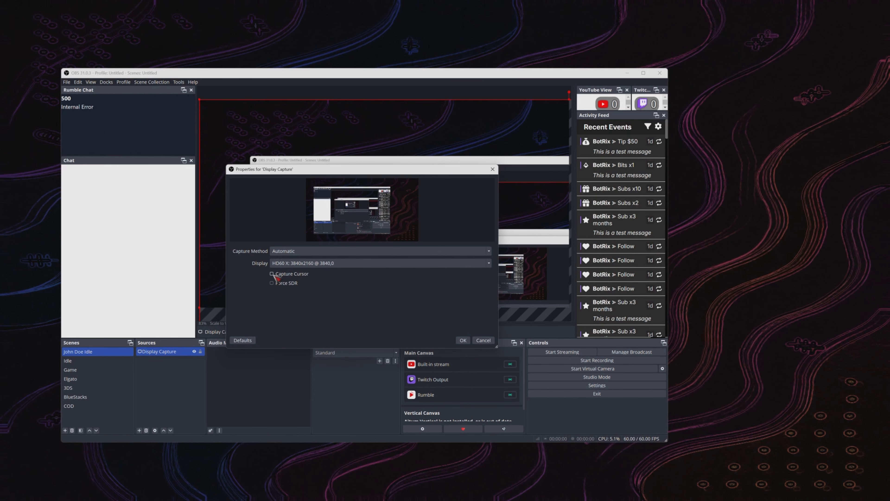
left_click(284, 284)
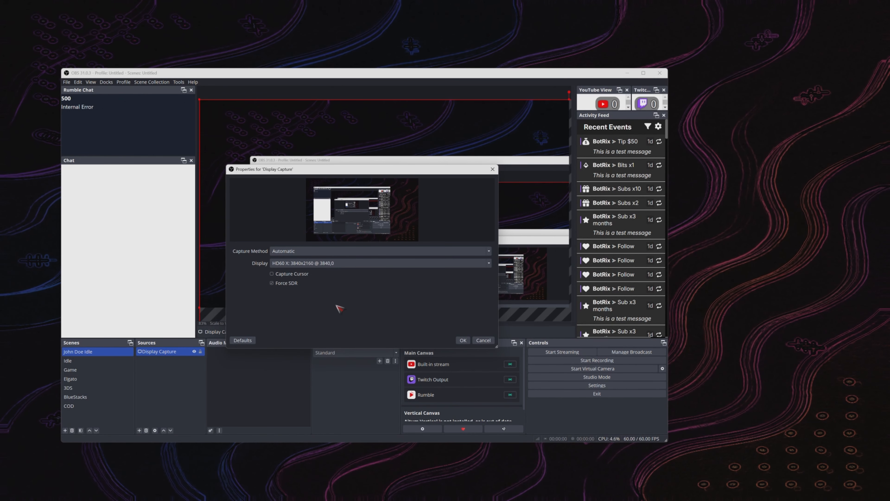
left_click(463, 340)
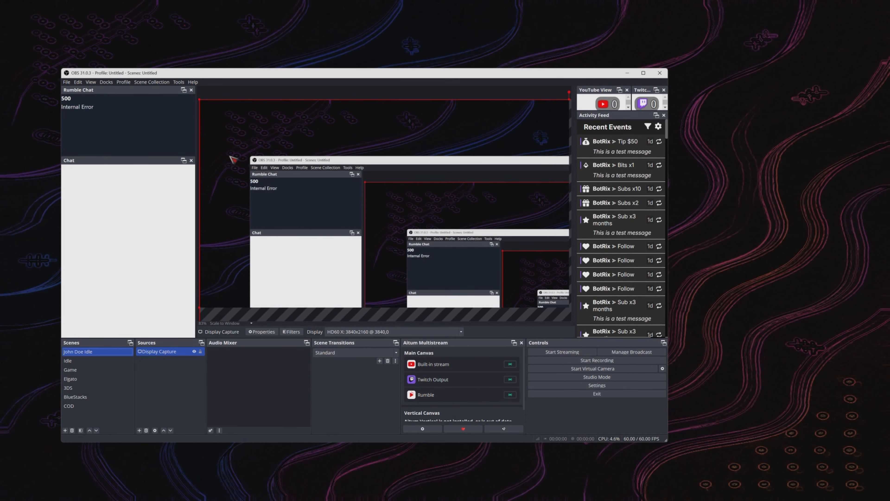
- Scale and reposition the Display Capture of the animated background so it fills the whole canvas, and deselect it
left_click_drag(202, 101, 287, 165)
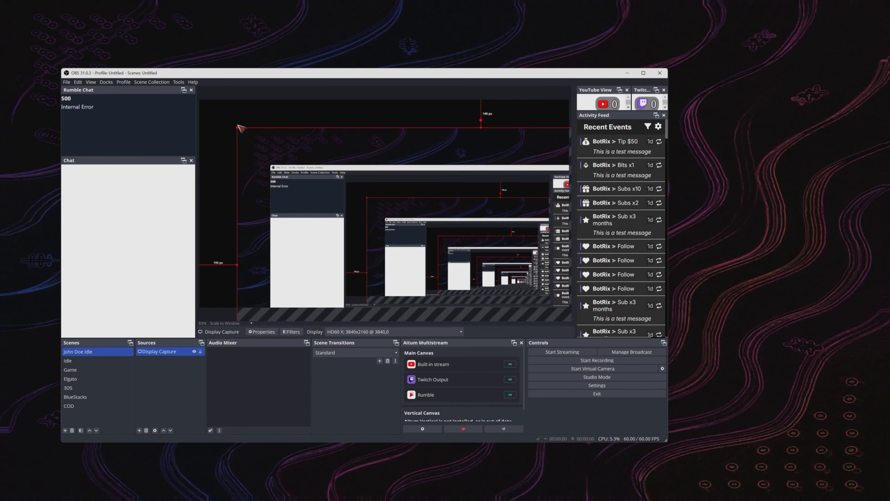
left_click_drag(239, 130, 428, 251)
left_click_drag(481, 278, 253, 142)
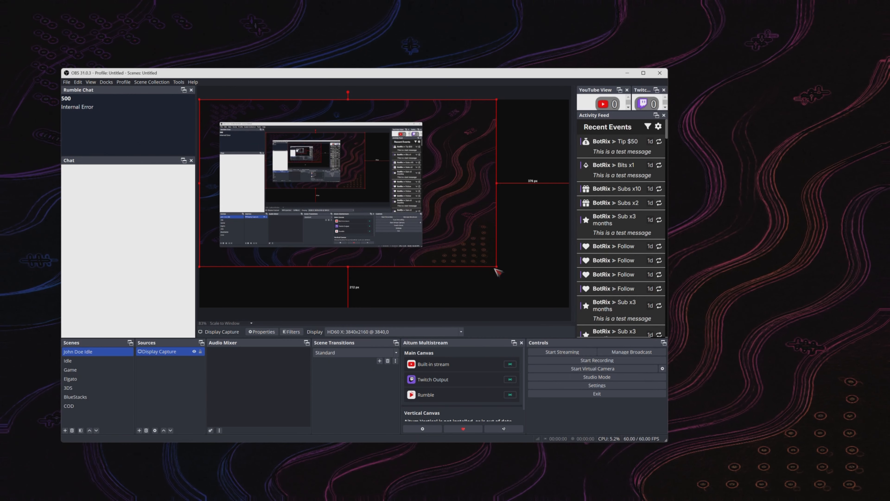
left_click_drag(496, 267, 545, 307)
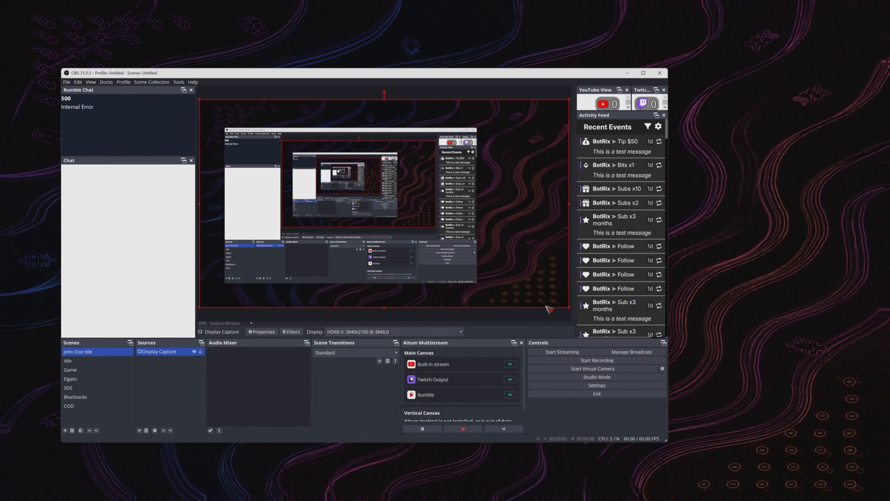
left_click(273, 90)
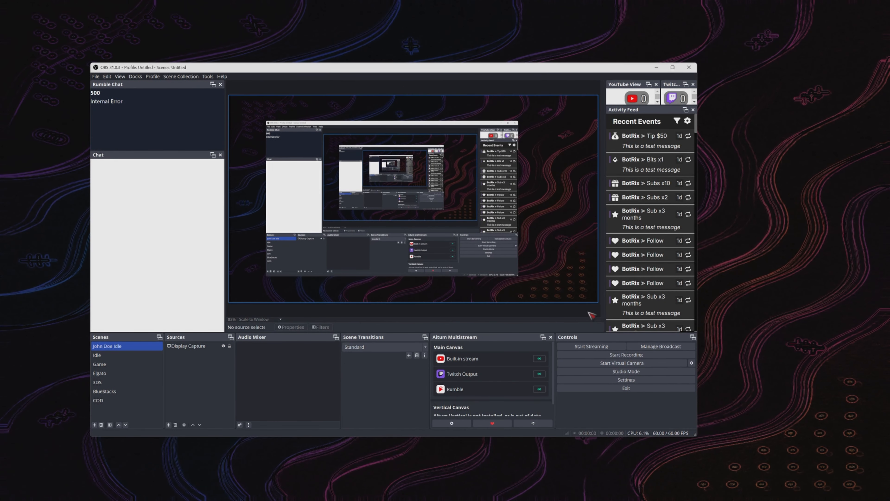
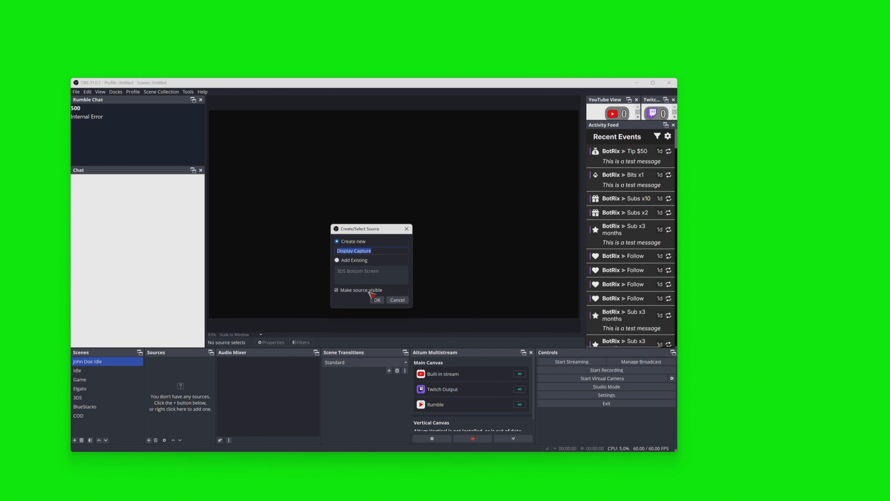
- Create a new Display Capture source for the green-screen desktop on the HD60 X: 3840x2160 @ 3840,0 display
left_click(376, 299)
left_click(374, 275)
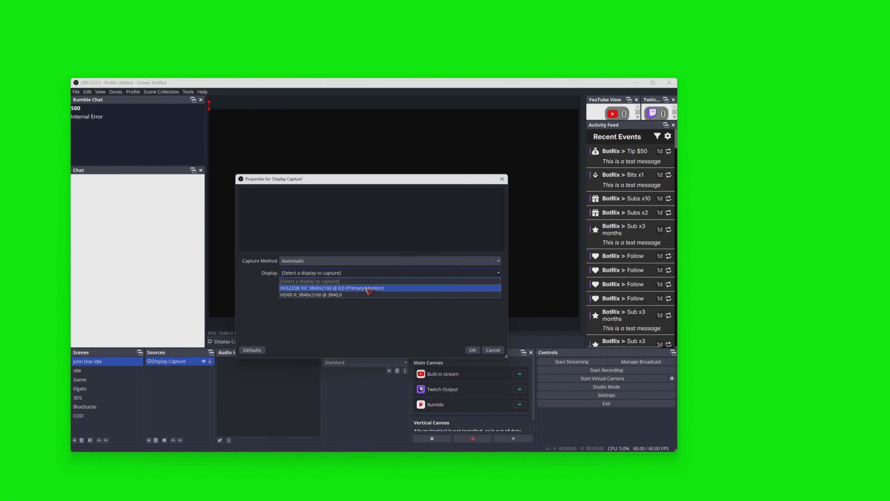
left_click(360, 295)
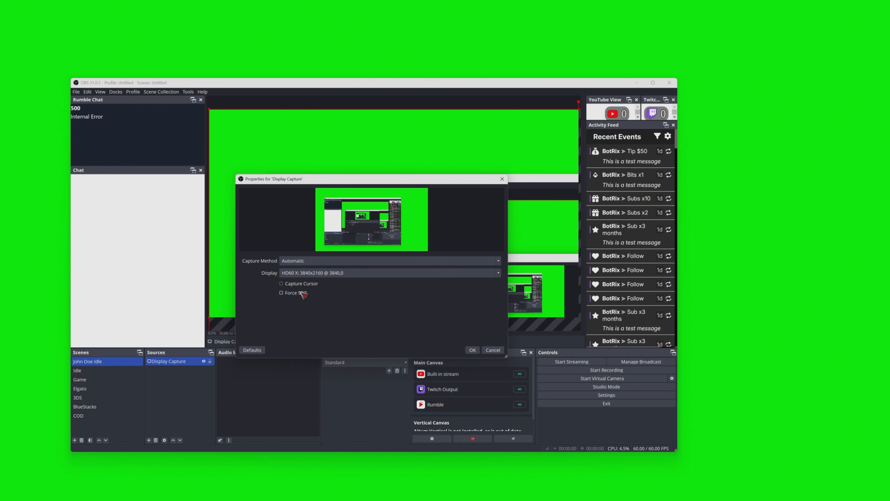
left_click(472, 350)
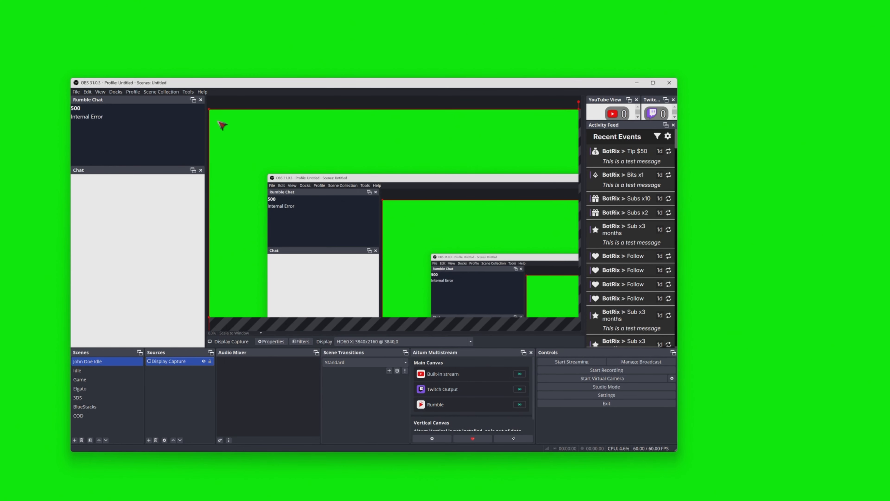
- Scale down the green-screen Display Capture and align it with the canvas corners so it fills the canvas
left_click_drag(235, 148, 289, 159)
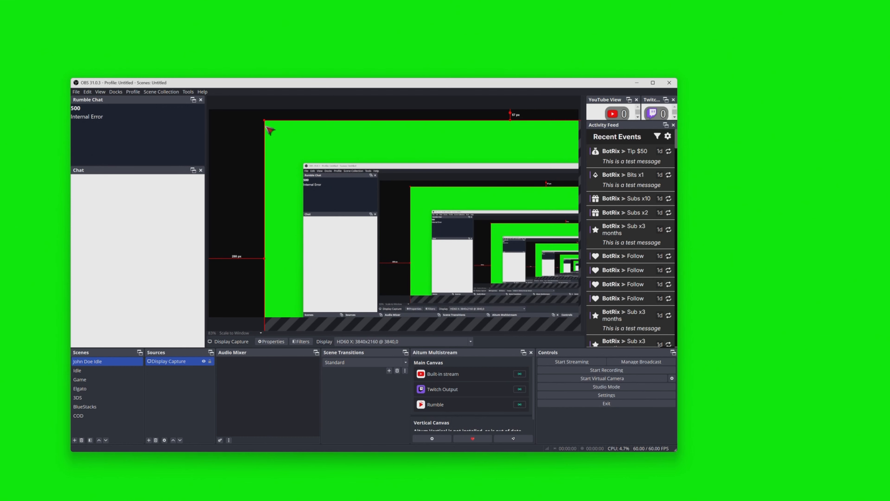
left_click_drag(265, 122, 246, 113)
left_click_drag(318, 166, 280, 163)
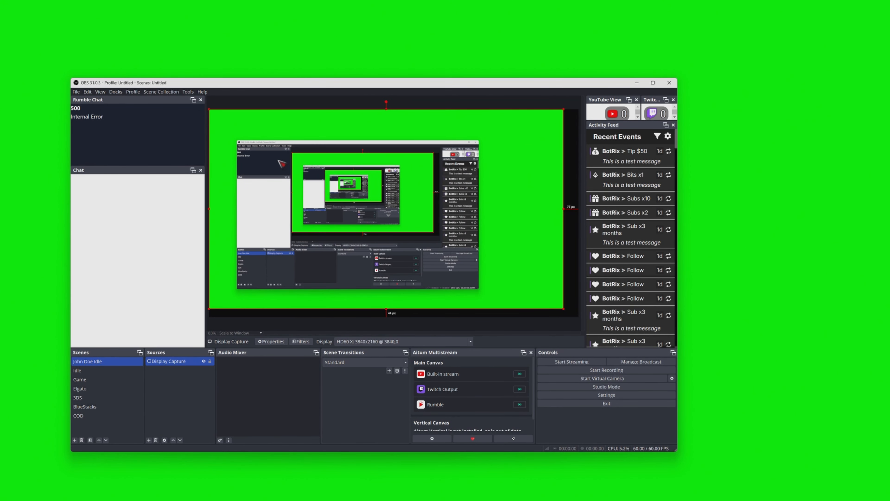
left_click_drag(565, 311, 574, 319)
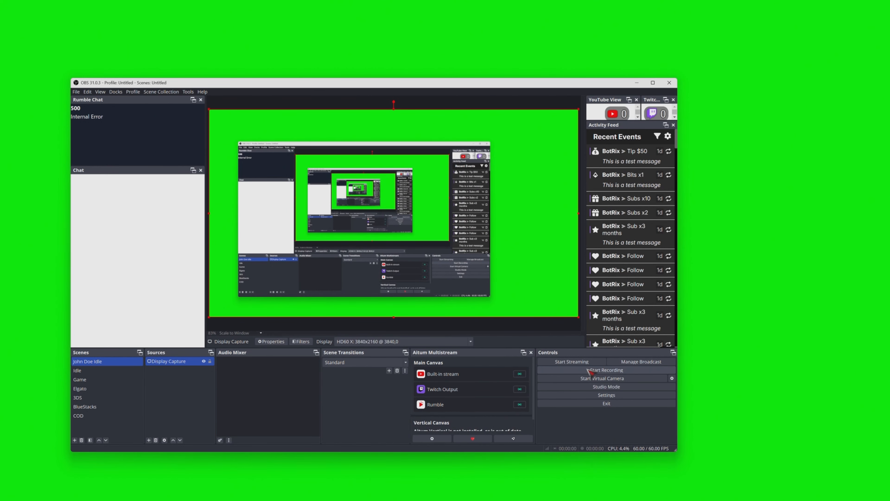
- Minimize OBS to expose the animated logo on the desktop, restore it, and remove the Display Capture source from the scene
left_click(638, 83)
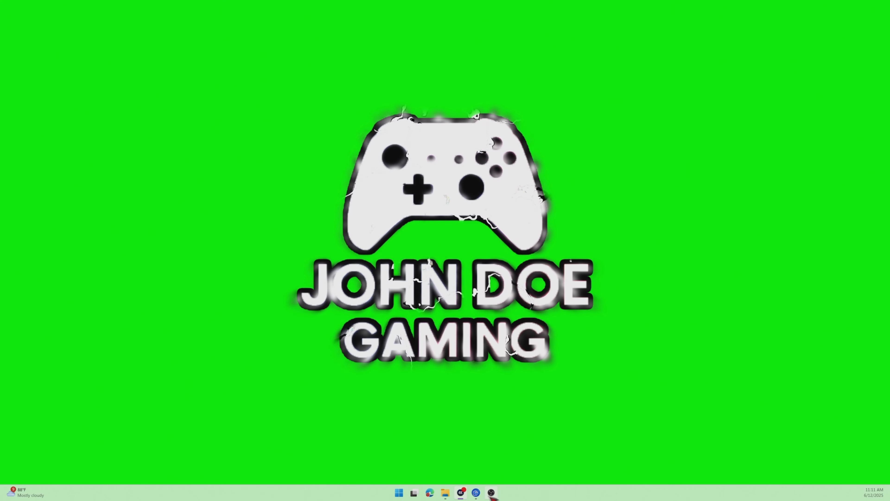
left_click(491, 493)
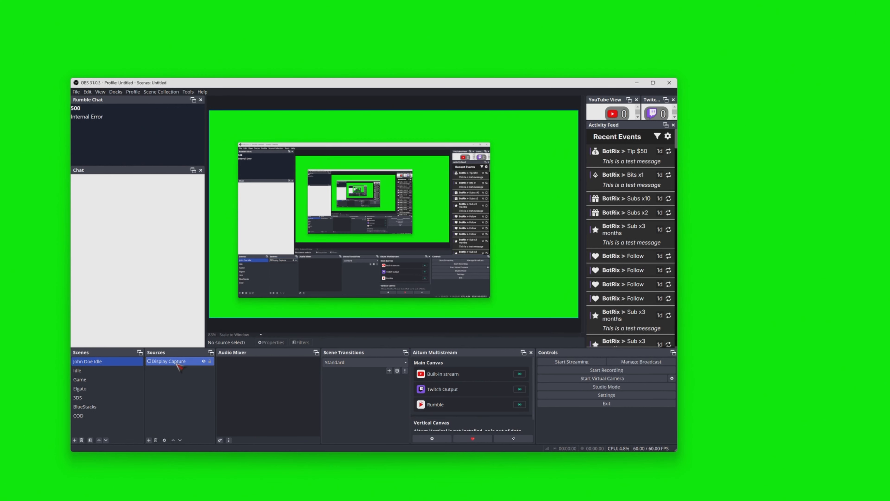
left_click(155, 440)
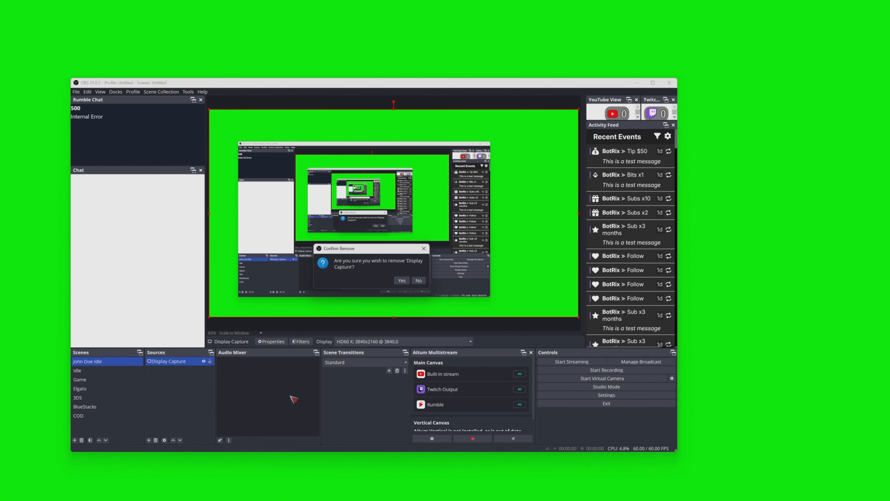
left_click(403, 280)
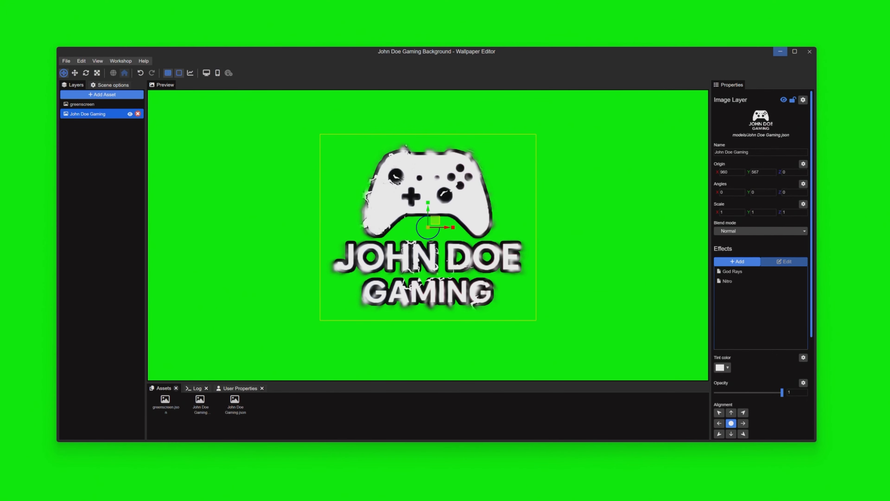
- Switch to the web browser and search DuckDuckGo for "davinci resolve"
key("alt+Tab")
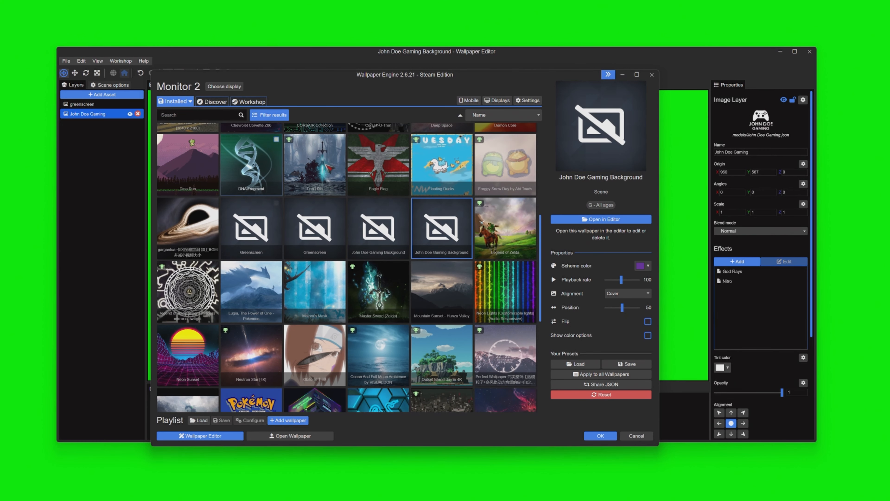
left_click(249, 101)
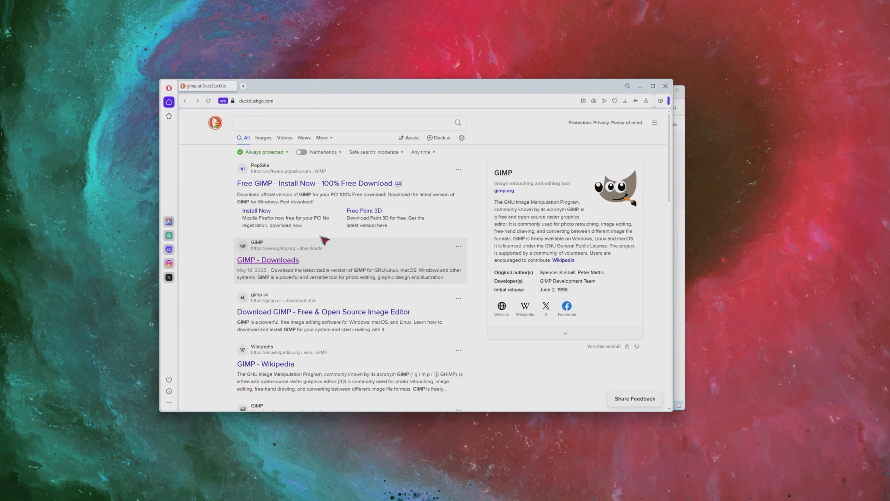
type("d")
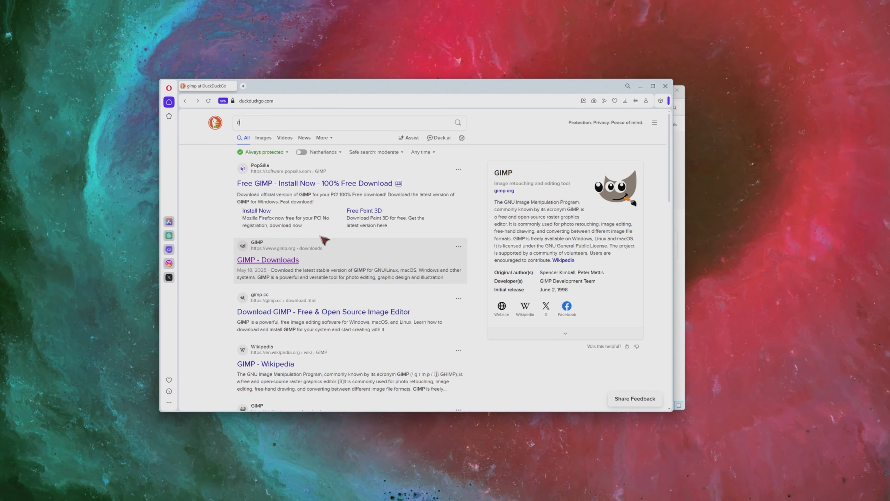
type("avinci res")
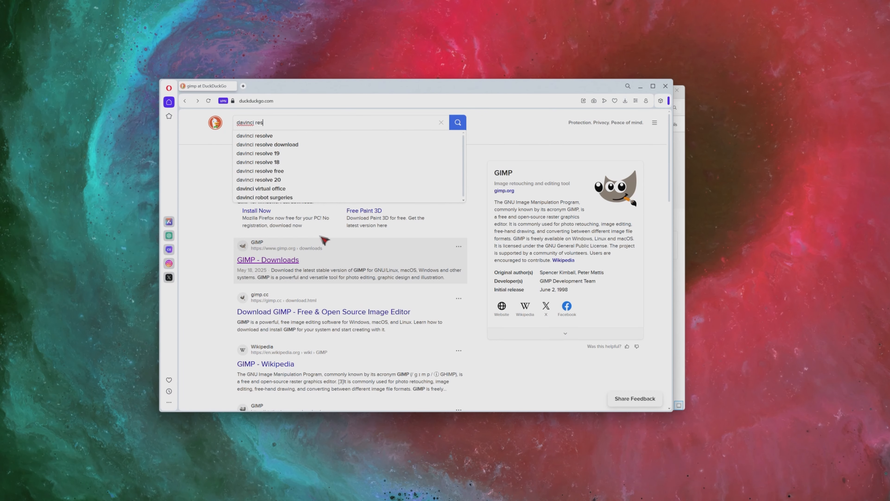
type("olve")
key("Return")
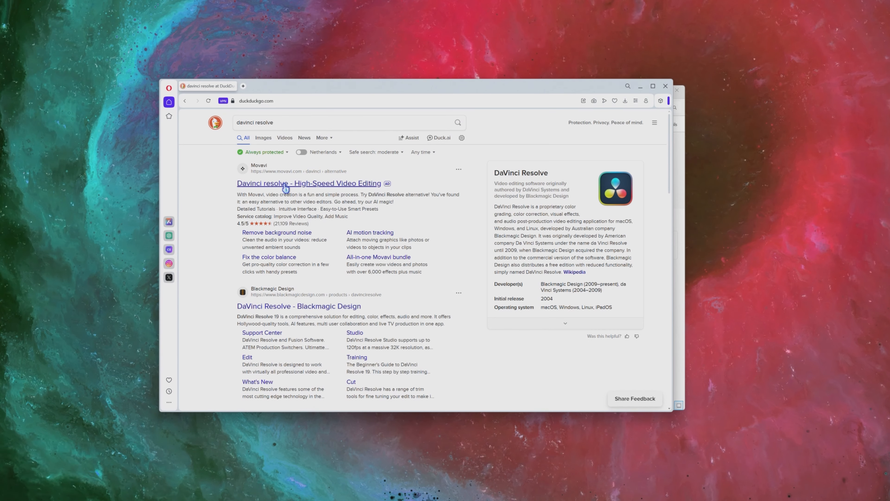
- Open Blackmagic Design's DaVinci Resolve product page from the search results and look through it
scroll(320, 295, "down", 1)
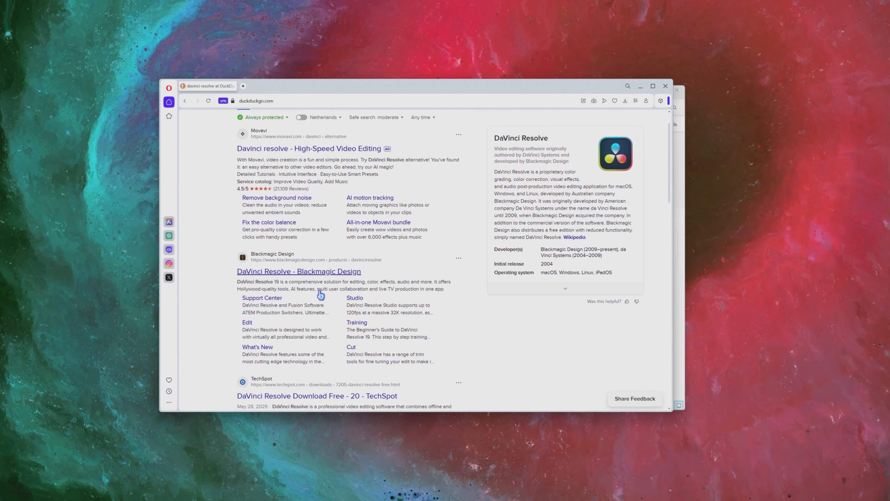
left_click(308, 276)
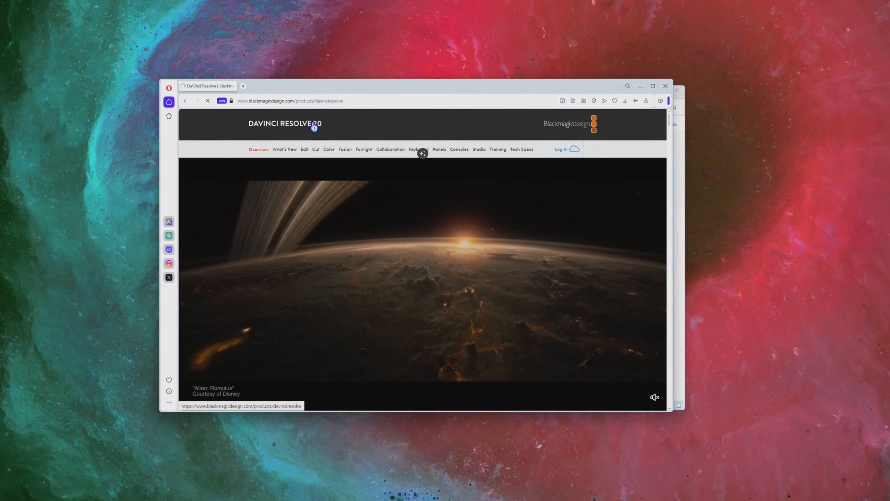
scroll(422, 266, "down", 5)
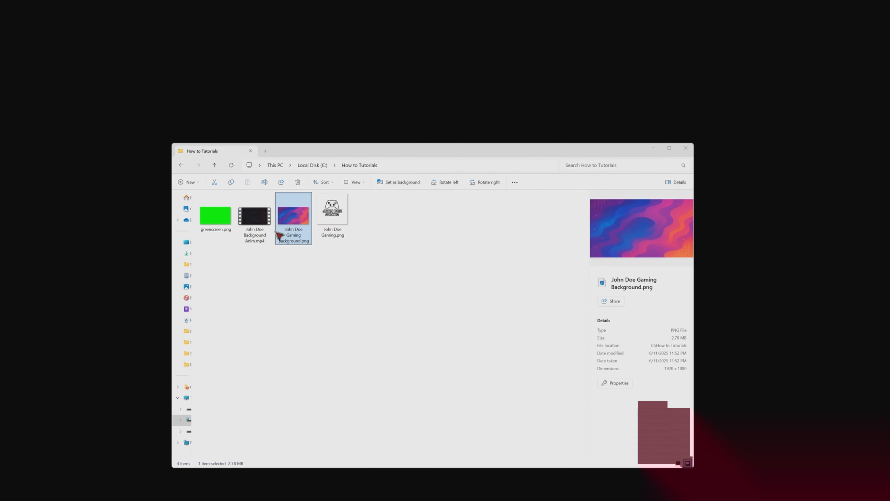
- Play the recorded background animation MP4 from the How to Tutorials folder, and close the player
left_click(274, 230)
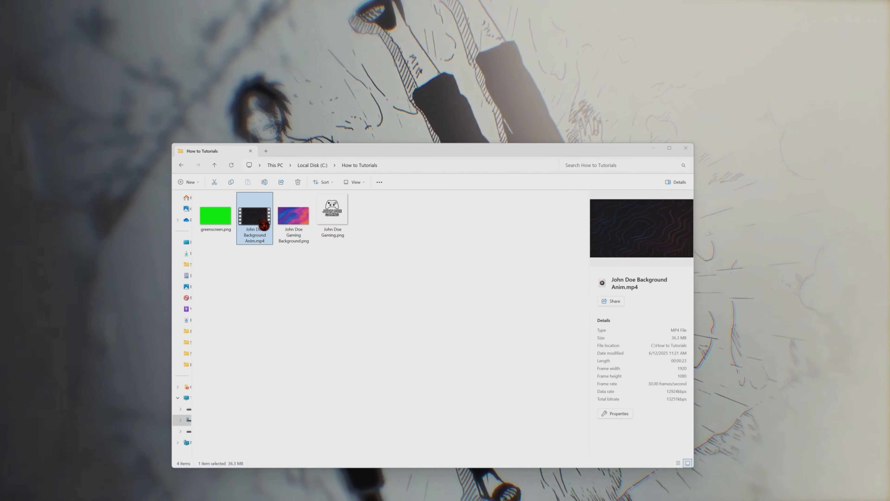
double_click(278, 232)
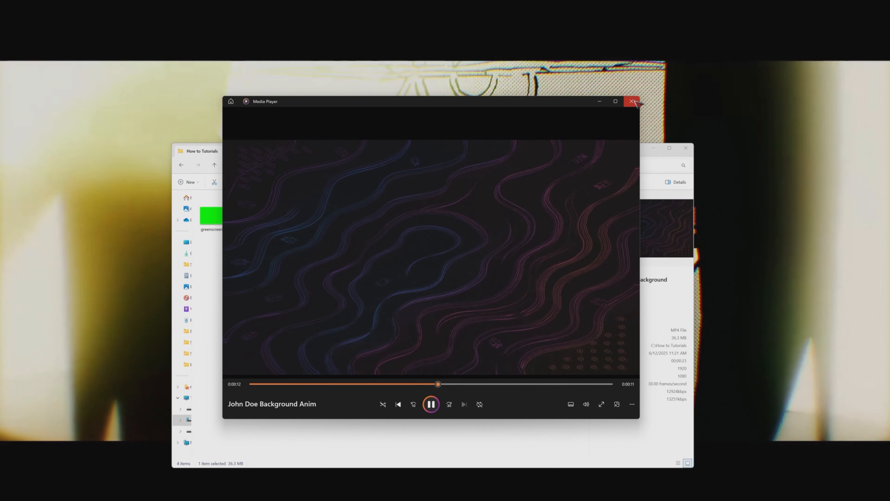
left_click(633, 102)
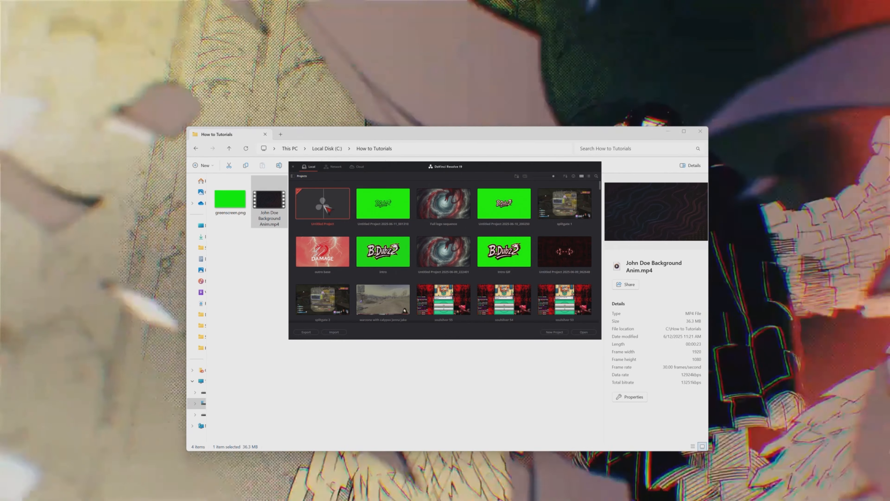
- Open the Untitled Project in DaVinci Resolve and place the How to Tutorials folder window beside the empty media pool
double_click(326, 207)
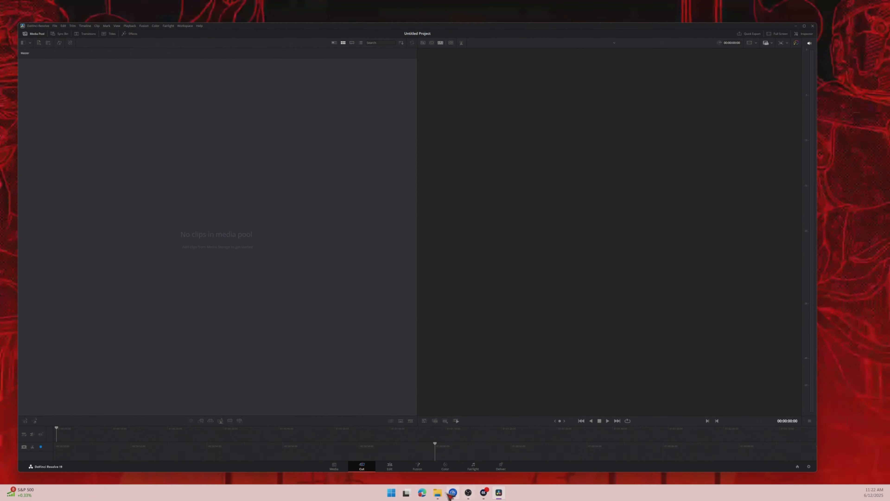
left_click(449, 492)
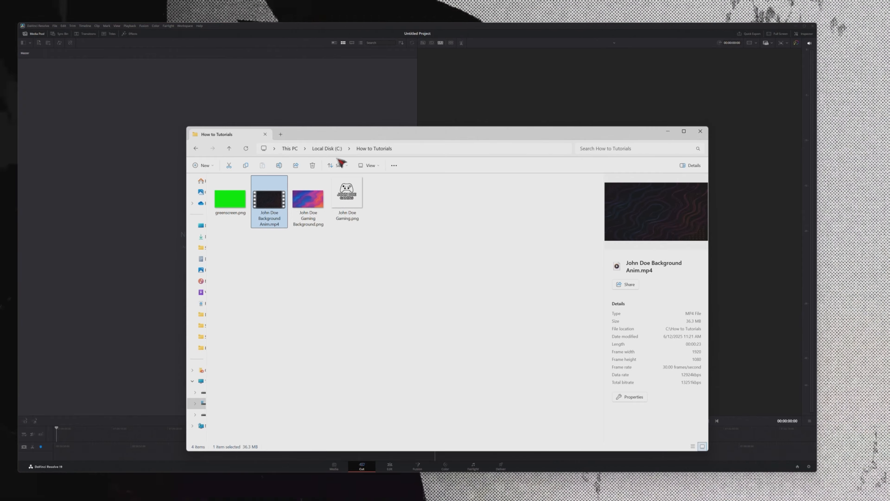
left_click_drag(363, 135, 363, 132)
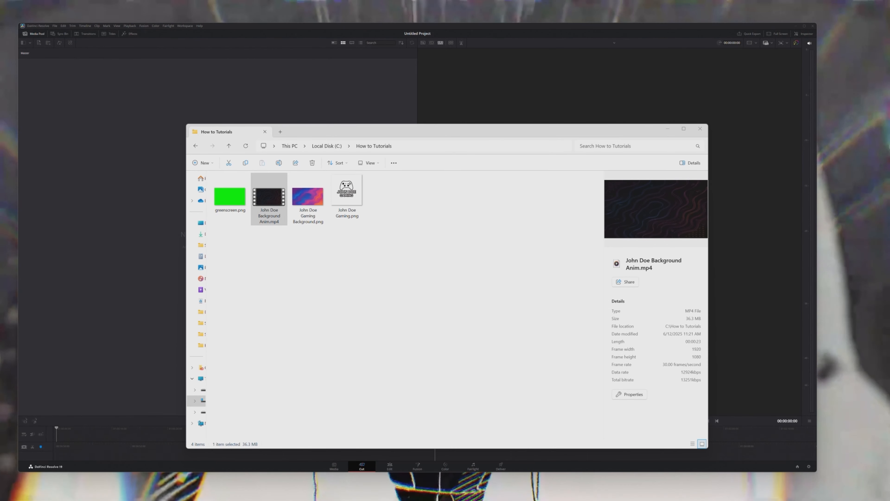
key("alt+Tab")
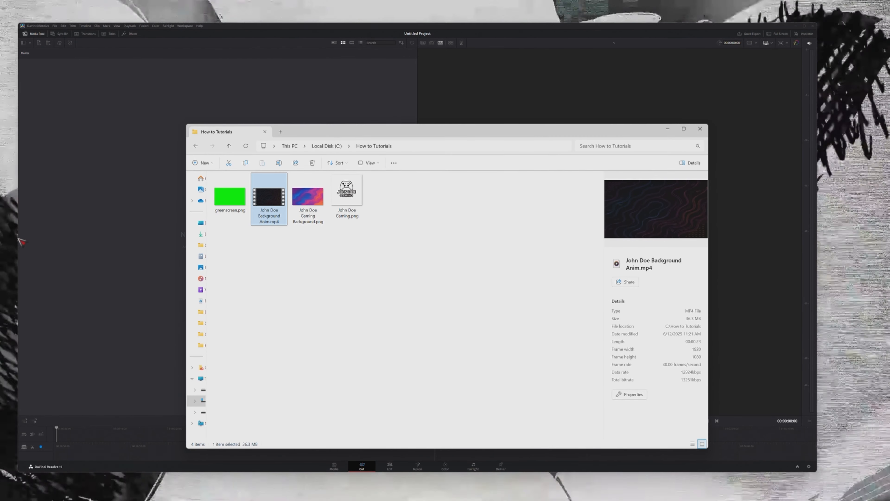
left_click_drag(407, 133, 580, 107)
- Import the background animation MP4 into the media pool and change the project frame rate to match the clip
left_click_drag(452, 169, 154, 210)
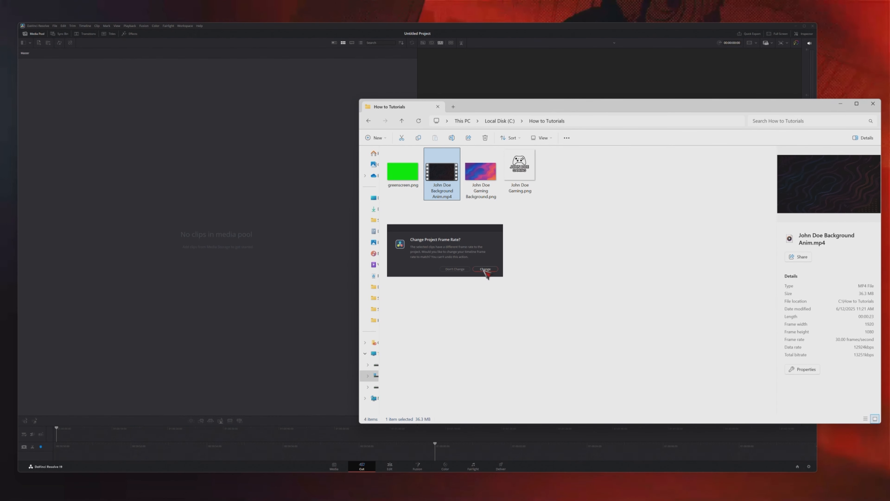
left_click(488, 273)
left_click(231, 175)
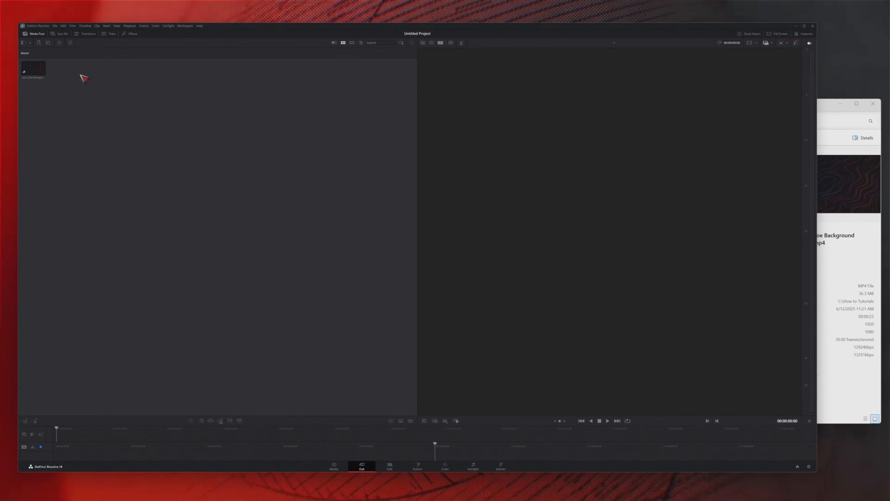
- Add the background animation clip to a new timeline and switch to the Edit page
left_click_drag(314, 342, 375, 428)
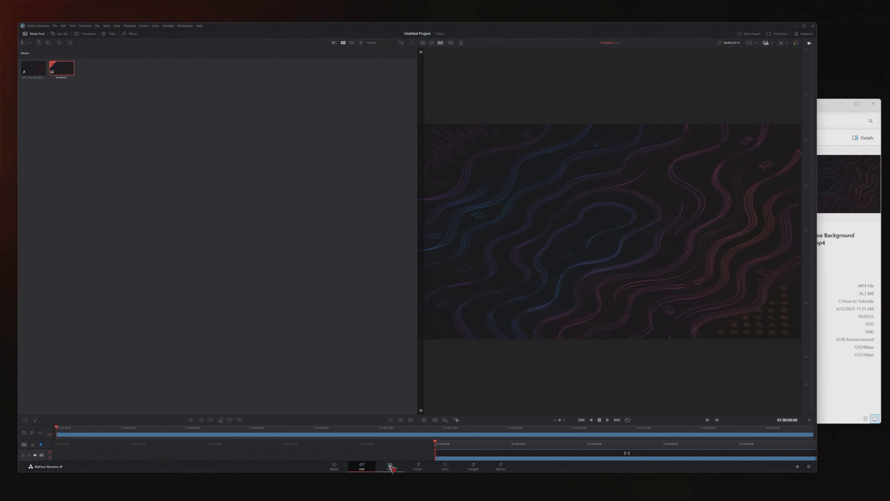
left_click(389, 466)
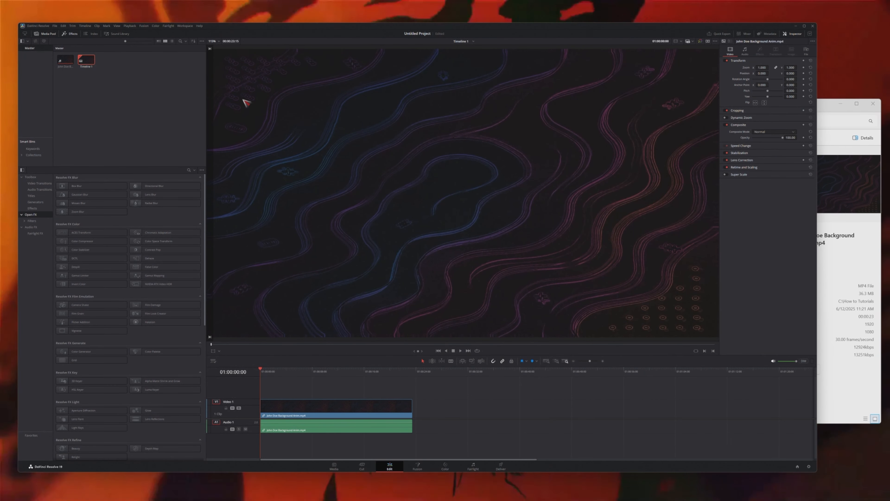
- Check the panel visibility options of the Edit page workspace
left_click(185, 26)
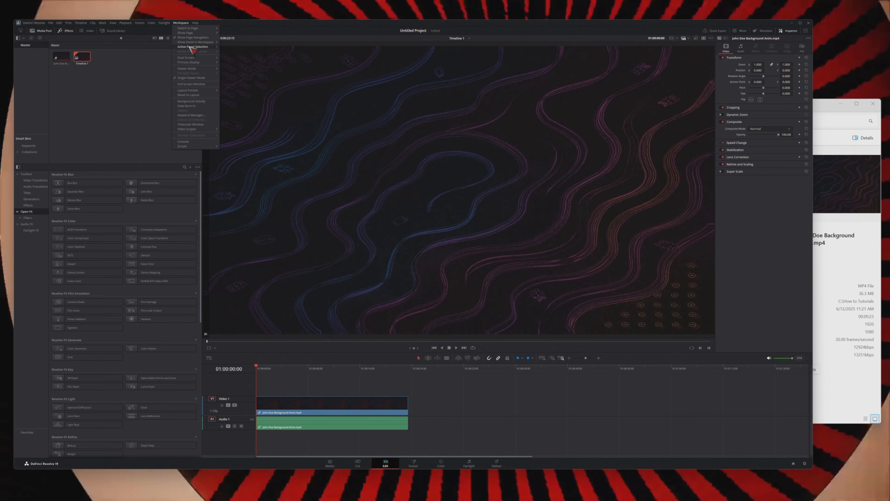
mouse_move(191, 42)
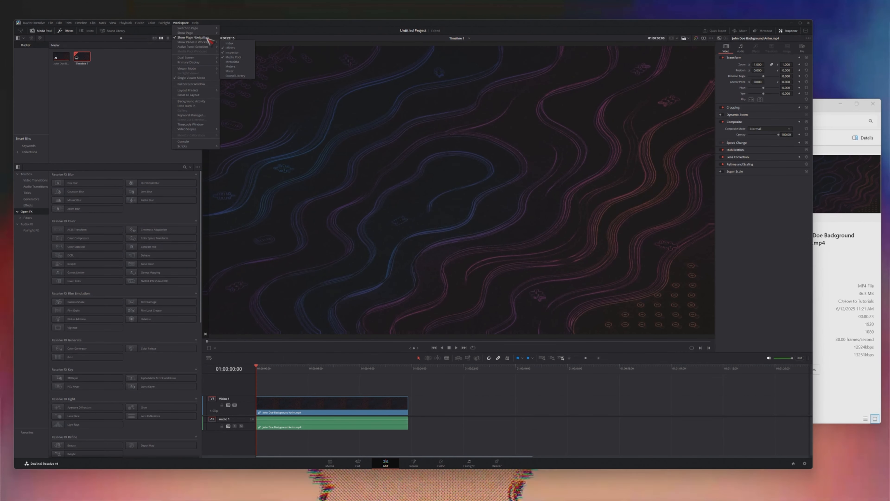
left_click(234, 62)
- Unlink the background clip's video and audio, and delete the audio part from the timeline
left_click(313, 411)
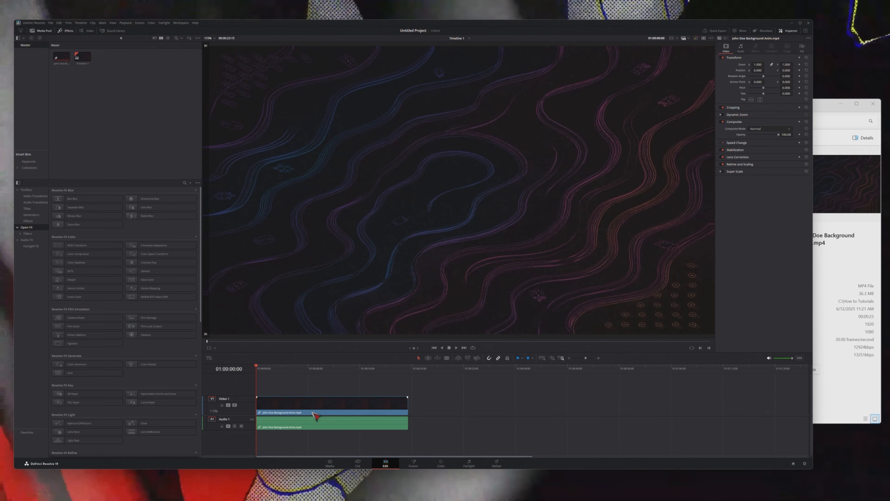
right_click(309, 409)
left_click(329, 405)
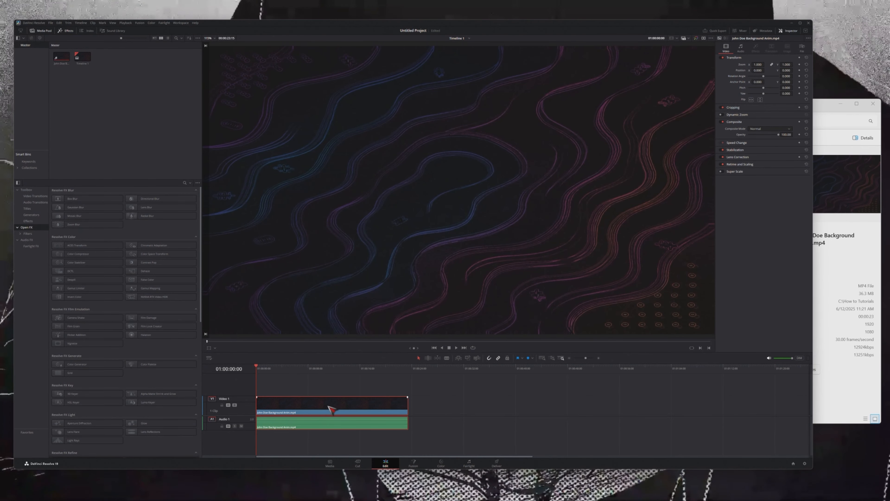
left_click(328, 424)
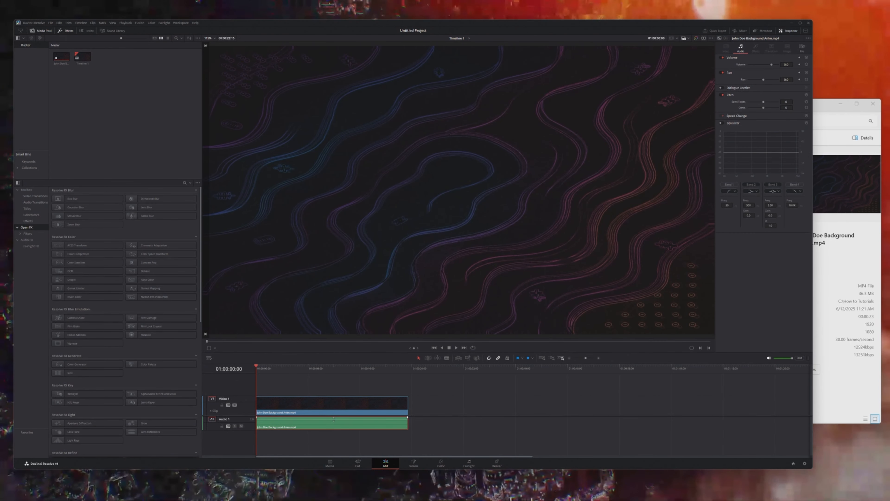
key("Delete")
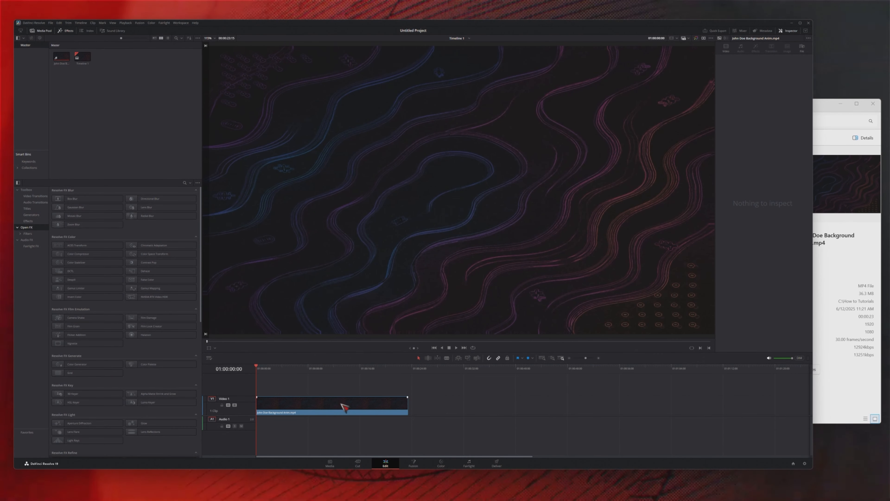
- Split the background clip at 01:00:05:00 with the blade tool and delete the part after the cut
left_click_drag(266, 374, 292, 374)
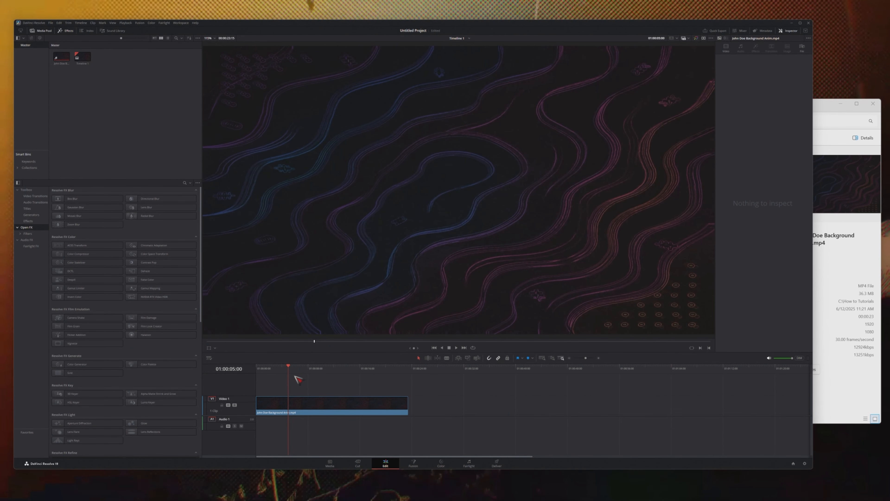
left_click(446, 358)
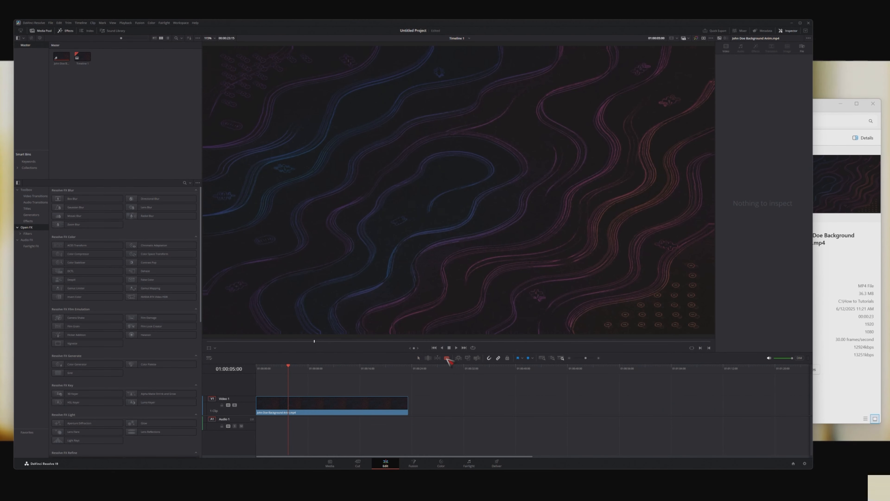
left_click(292, 404)
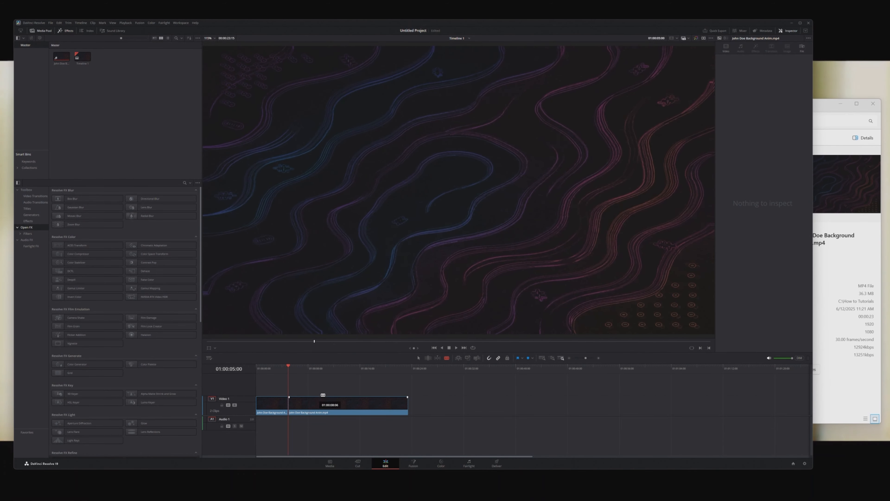
left_click(419, 357)
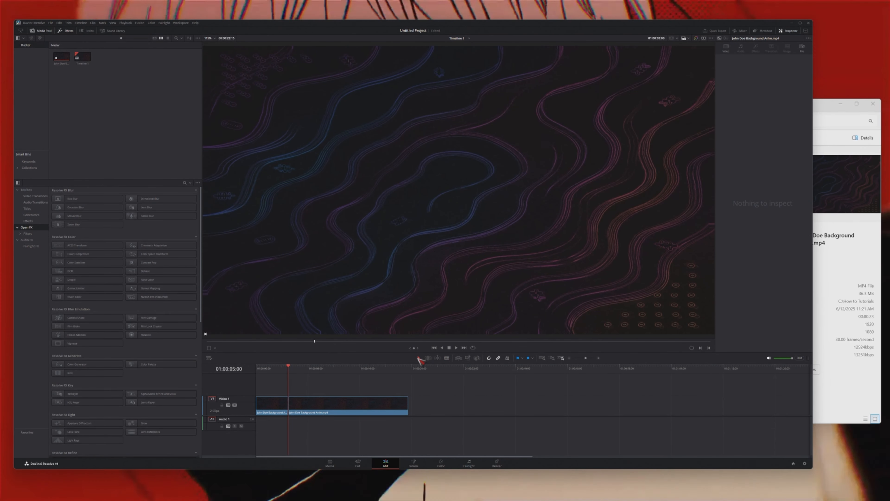
left_click(377, 413)
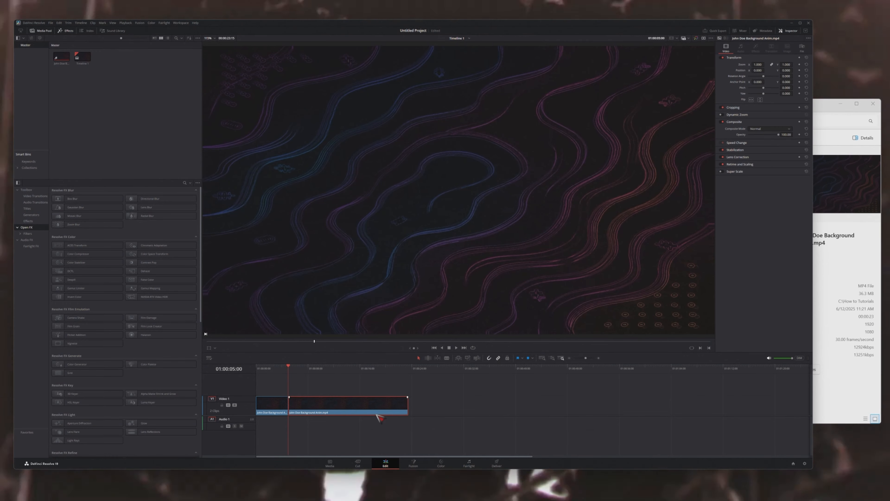
key("Delete")
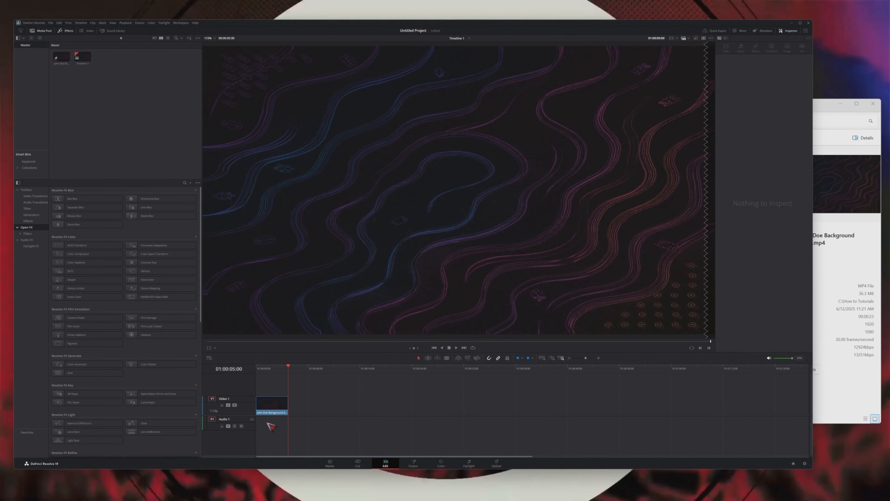
- Copy the trimmed background clip and paste a duplicate directly after it on the timeline at 01:00:05:00
left_click(282, 404)
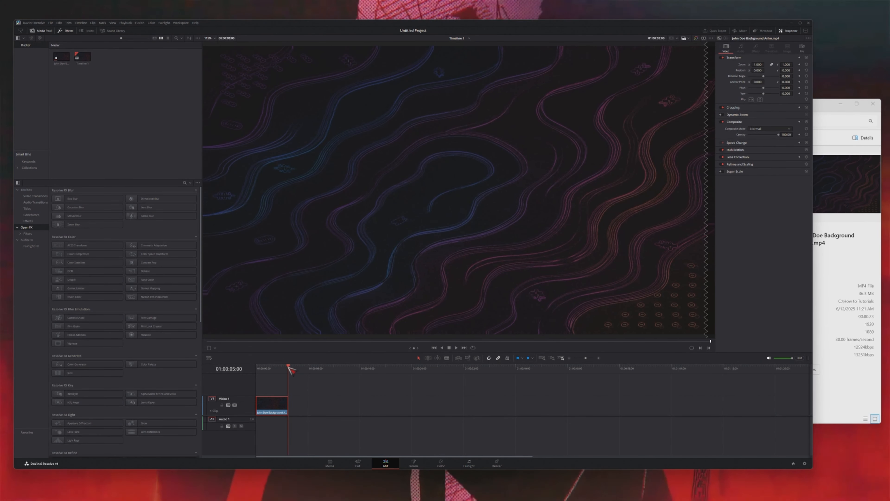
left_click_drag(289, 368, 276, 372)
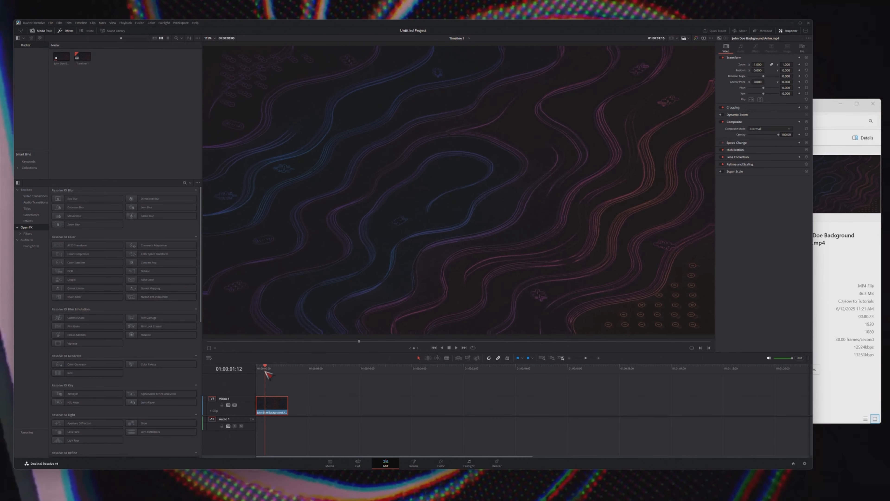
left_click_drag(262, 375, 260, 376)
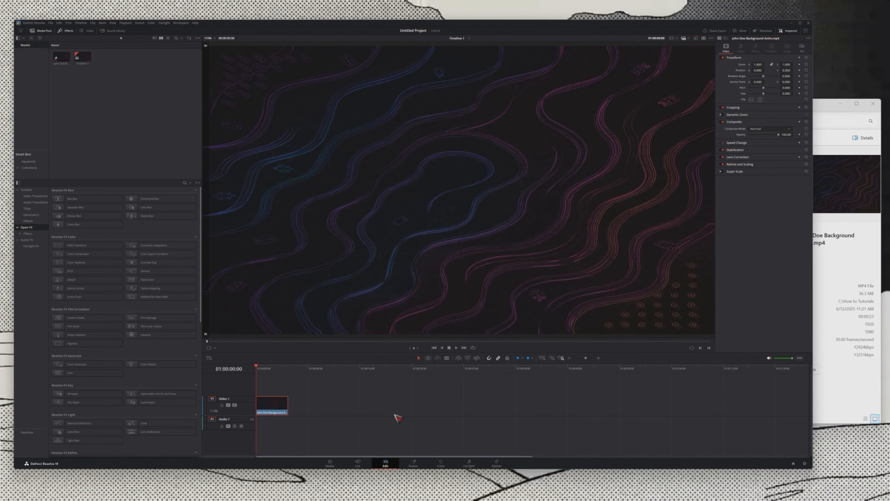
right_click(283, 407)
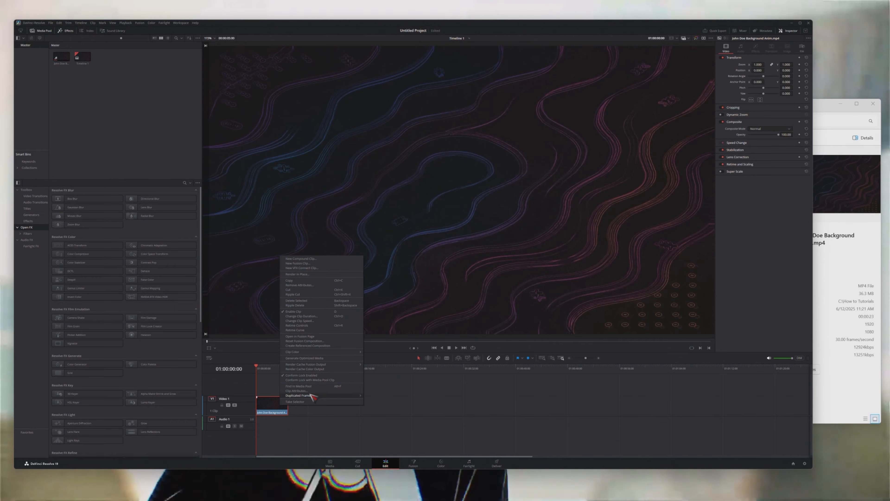
left_click(303, 281)
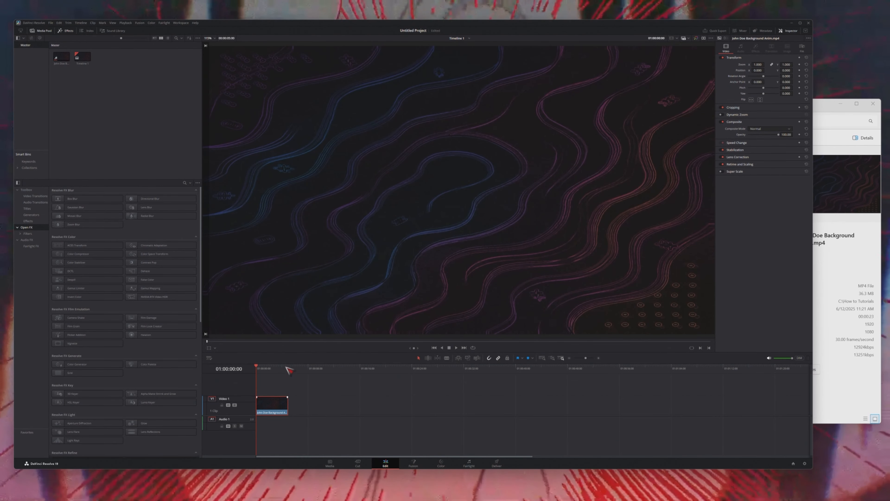
left_click_drag(286, 368, 290, 369)
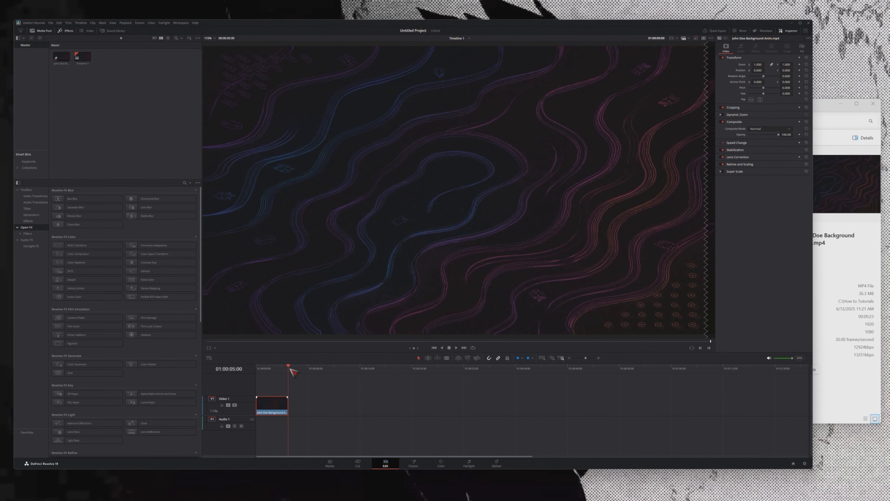
right_click(290, 370)
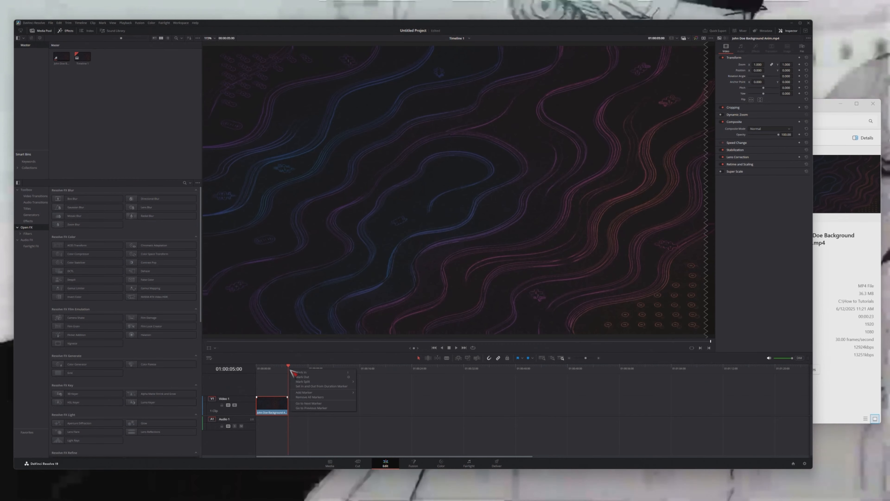
left_click(373, 415)
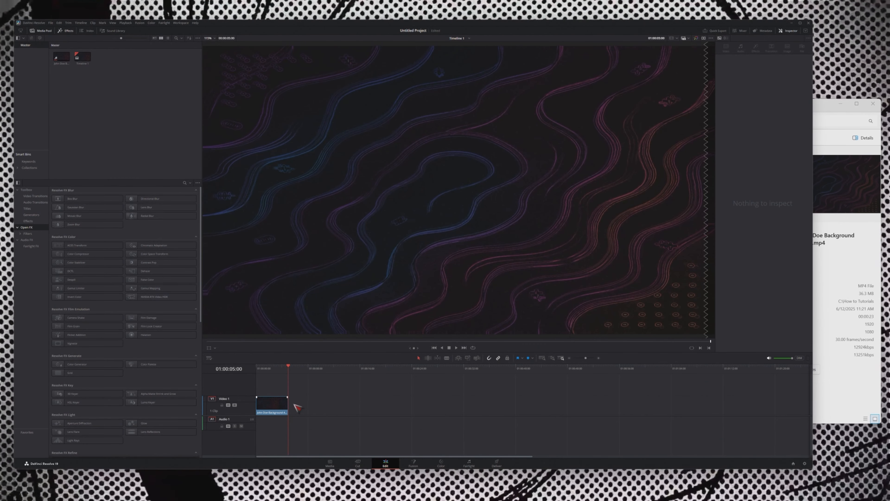
- Reverse the playback direction of the second background clip using its speed change settings
left_click(316, 408)
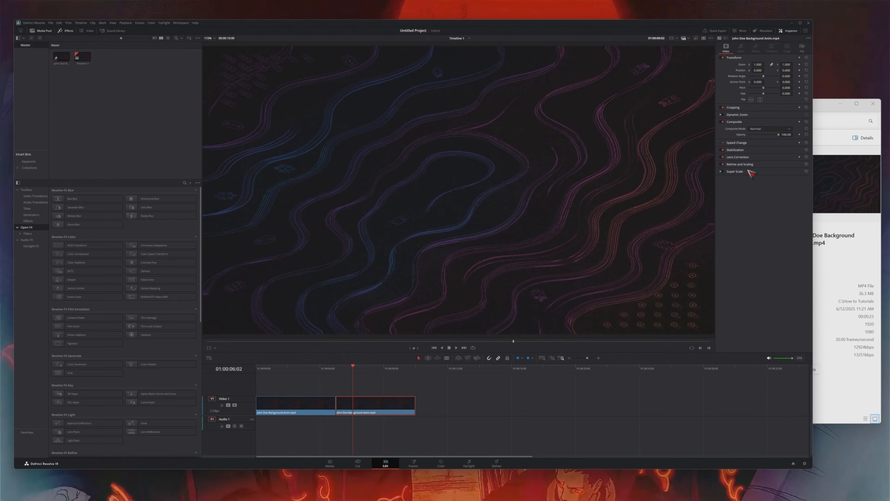
left_click(738, 143)
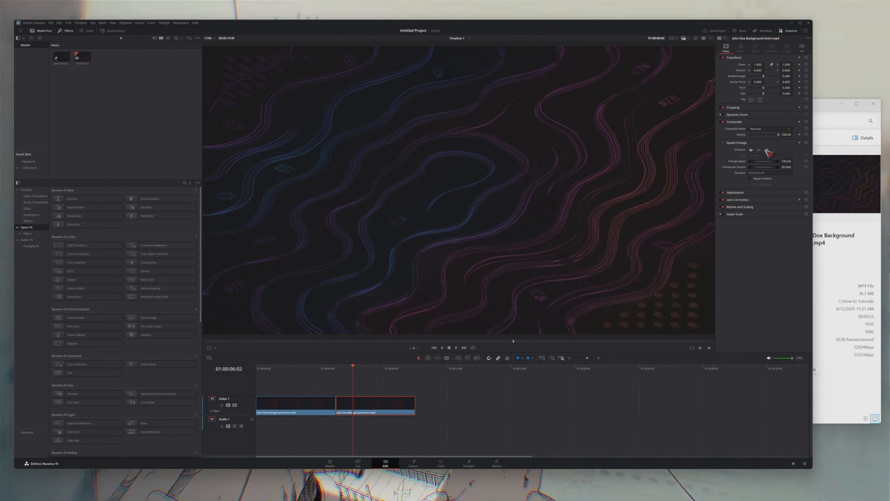
left_click(759, 150)
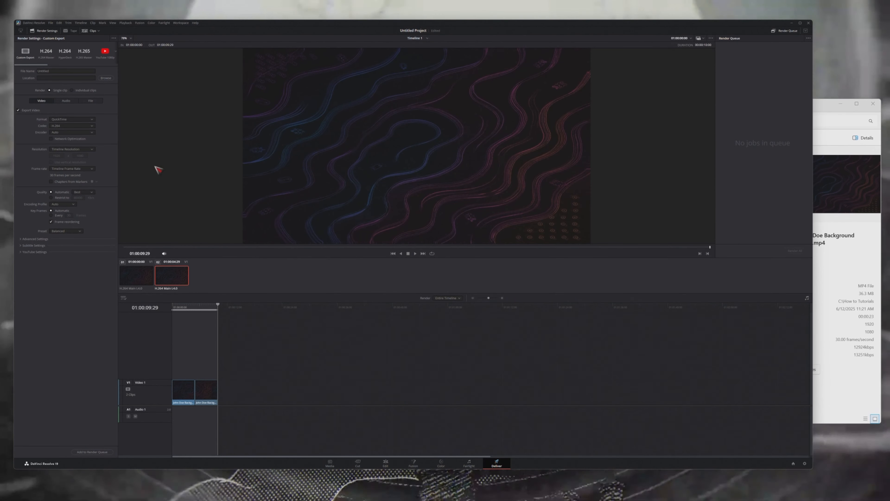
- Configure the timeline export as an MP4 in the How to Tutorials folder, named with the brand name followed by "Idle Anim"
left_click(105, 78)
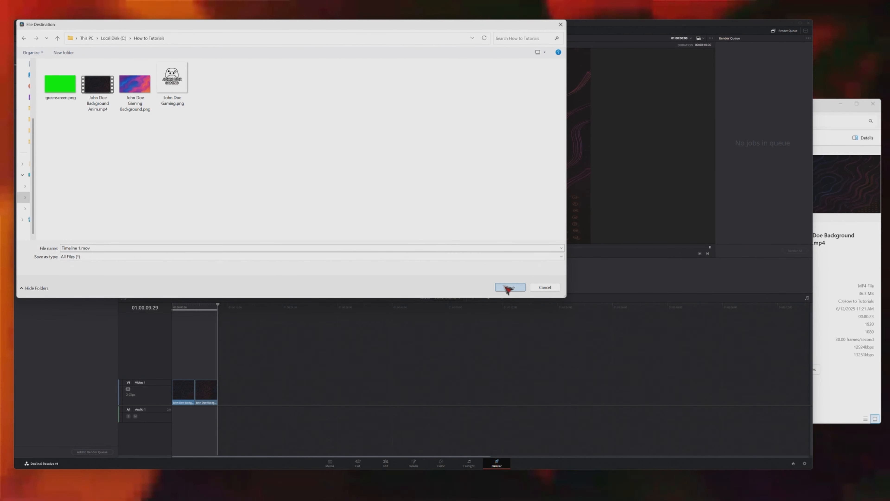
left_click(510, 288)
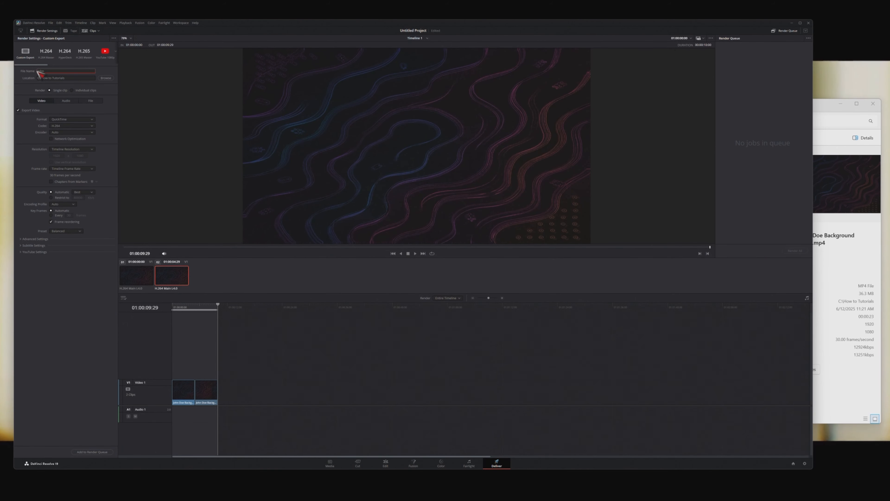
type("ckground Idle")
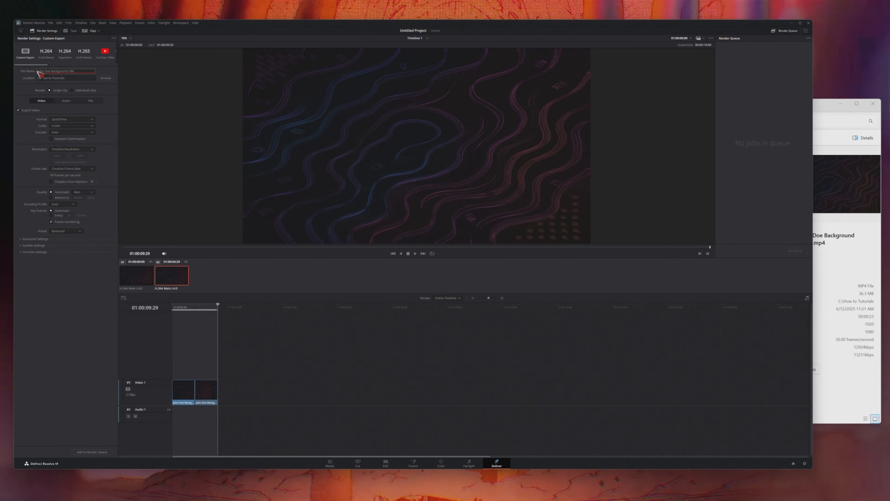
key("BackSpace")
key("BackSpace")
key("BackSpace")
key("BackSpace")
key("BackSpace")
key("BackSpace")
key("BackSpace")
key("BackSpace")
key("BackSpace")
key("BackSpace")
key("BackSpace")
key("BackSpace")
key("BackSpace")
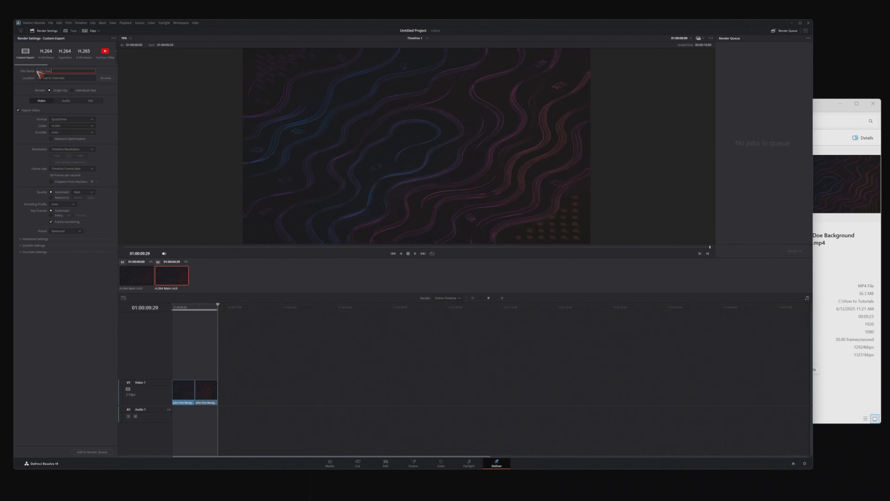
type("Idle Anim")
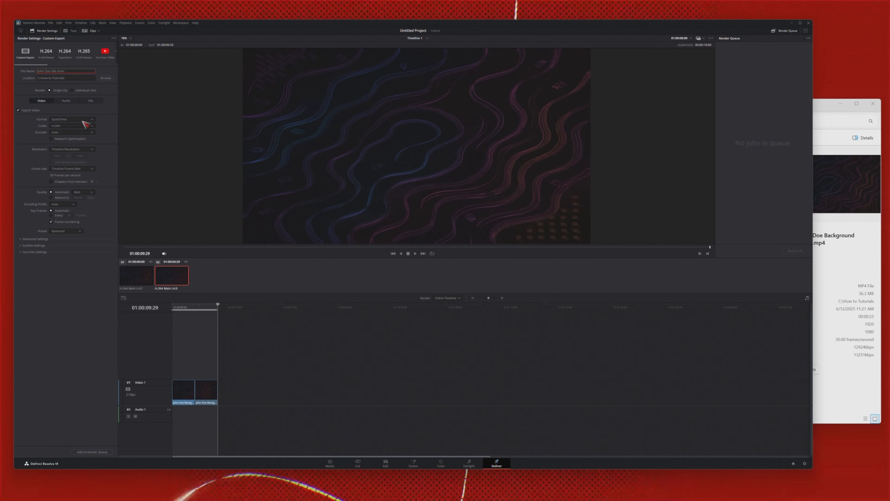
left_click(72, 119)
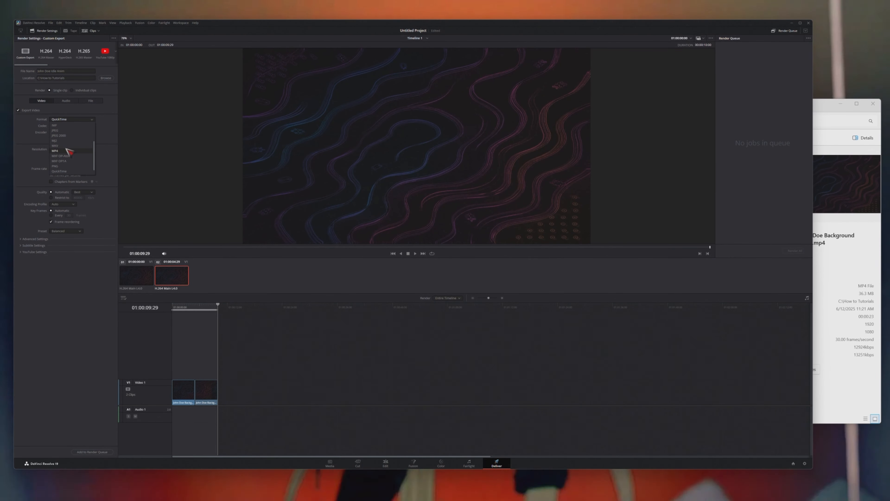
left_click(56, 151)
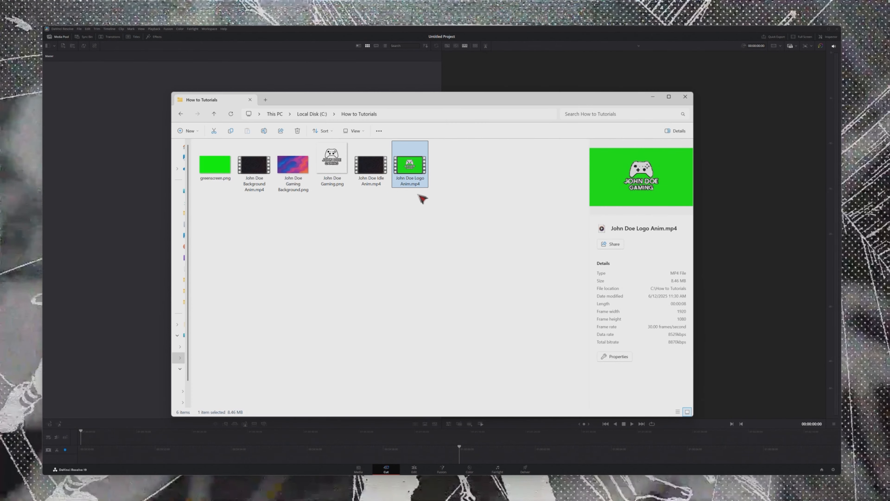
- Import the green-screen logo animation MP4 from the How to Tutorials folder, changing the project frame rate to match the clip
left_click_drag(385, 100, 581, 96)
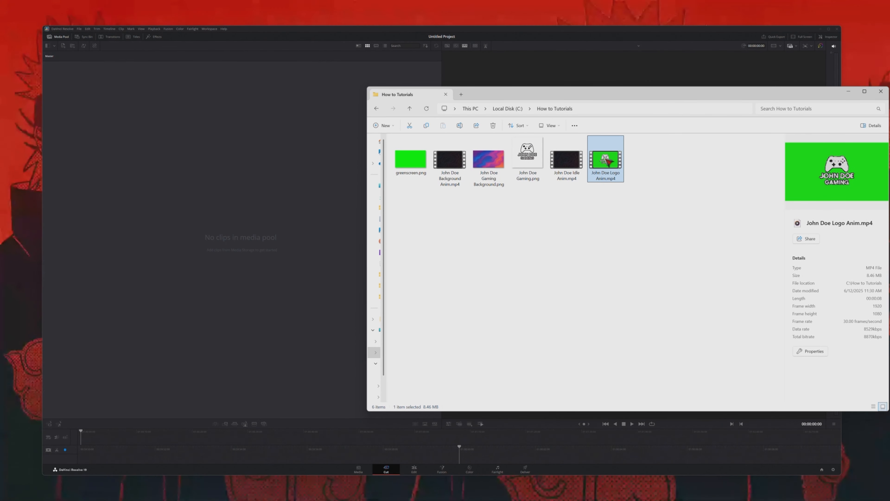
left_click_drag(607, 161, 275, 250)
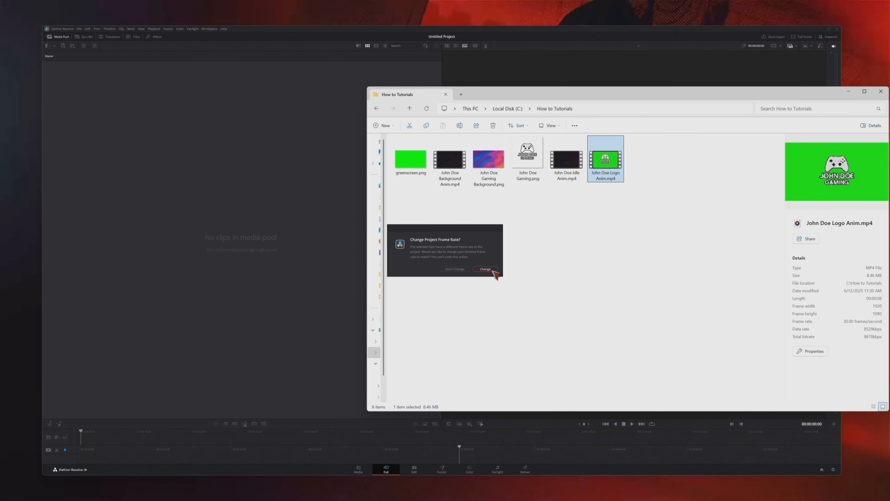
left_click(485, 269)
- Add the imported logo animation clip to a new timeline and switch to the Edit page
left_click(282, 180)
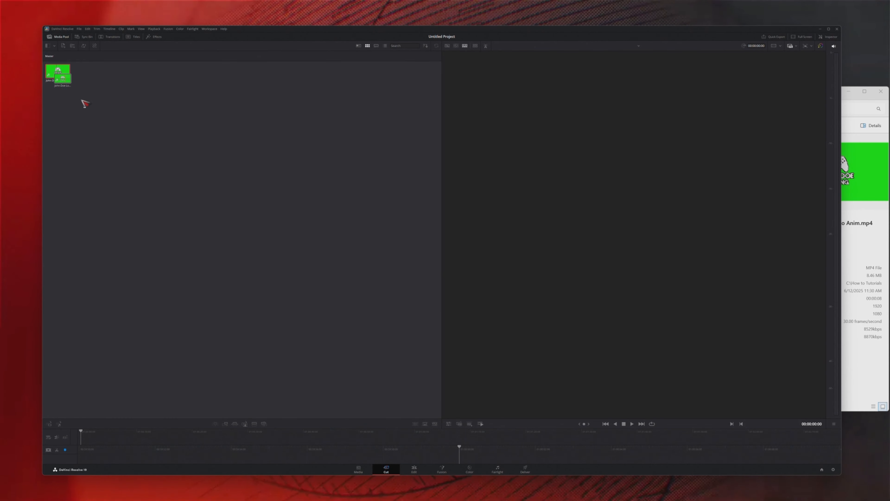
left_click_drag(85, 103, 423, 438)
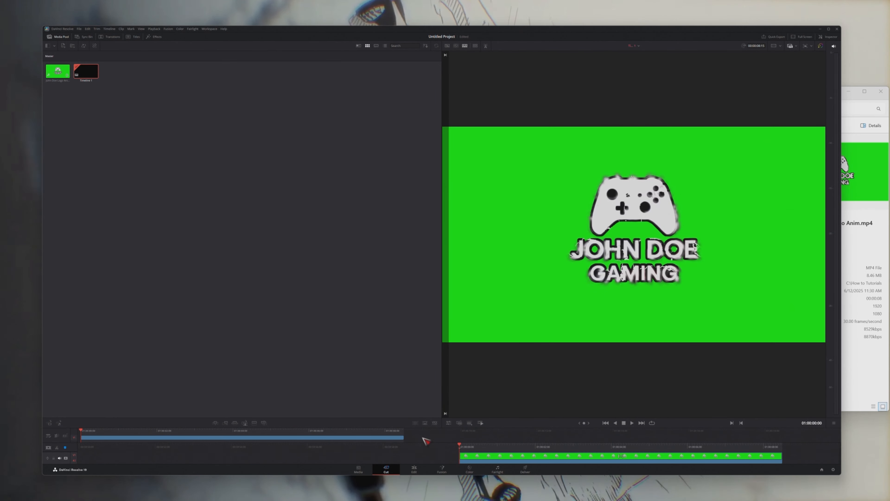
left_click(414, 469)
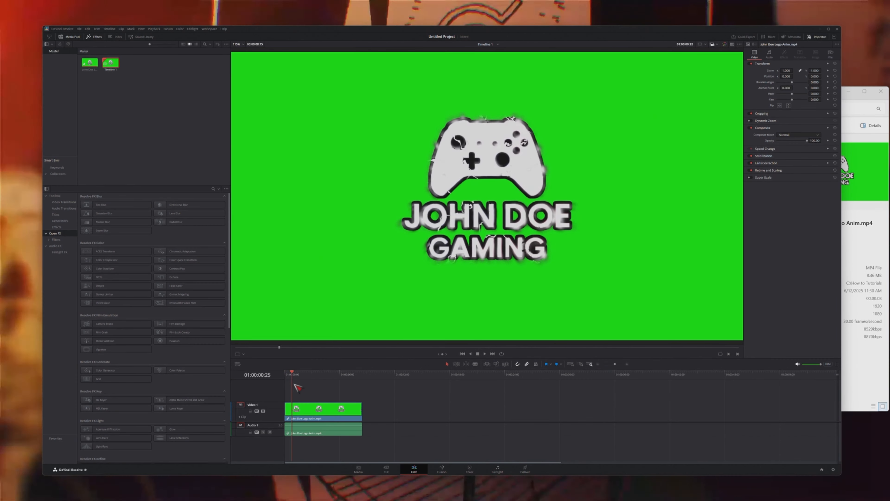
- Split the logo animation clip at 01:00:05:00 with the blade tool and delete the part after the cut
left_click_drag(294, 384, 331, 388)
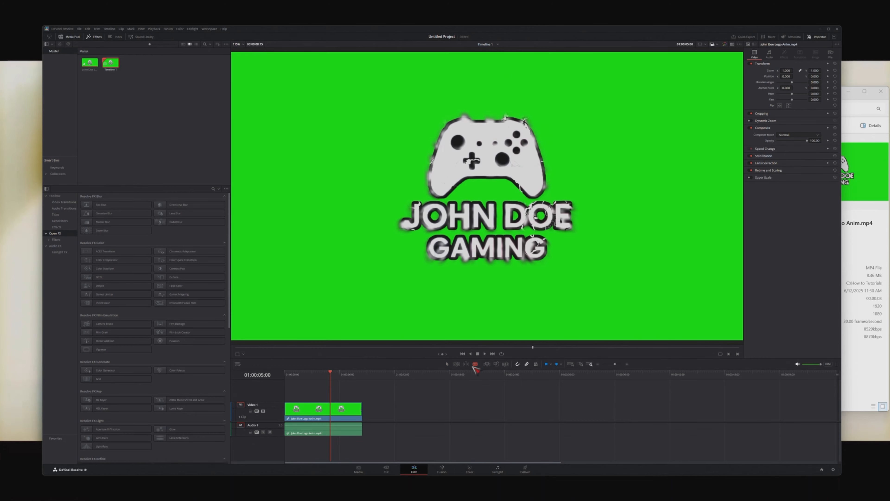
left_click(330, 409)
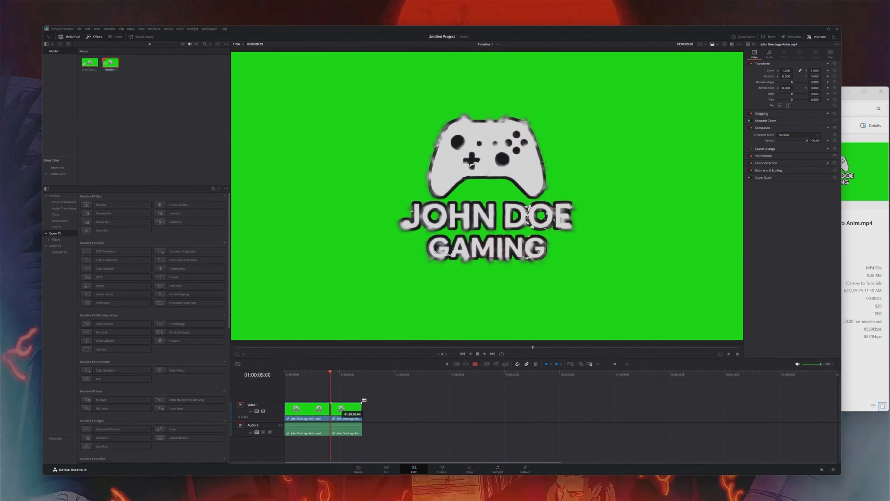
key("a")
left_click(347, 427)
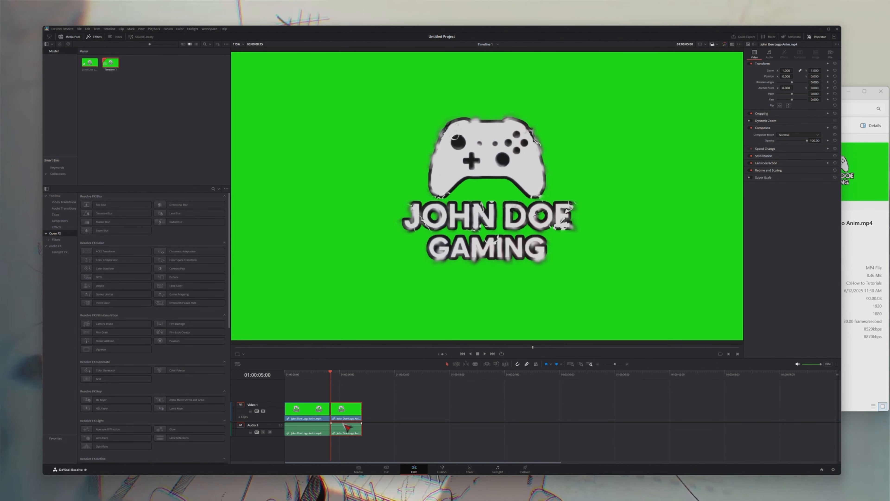
key("BackSpace")
- Unlink the logo clip's video and audio, delete the audio part, and return the playhead near the clip's start
right_click(331, 418)
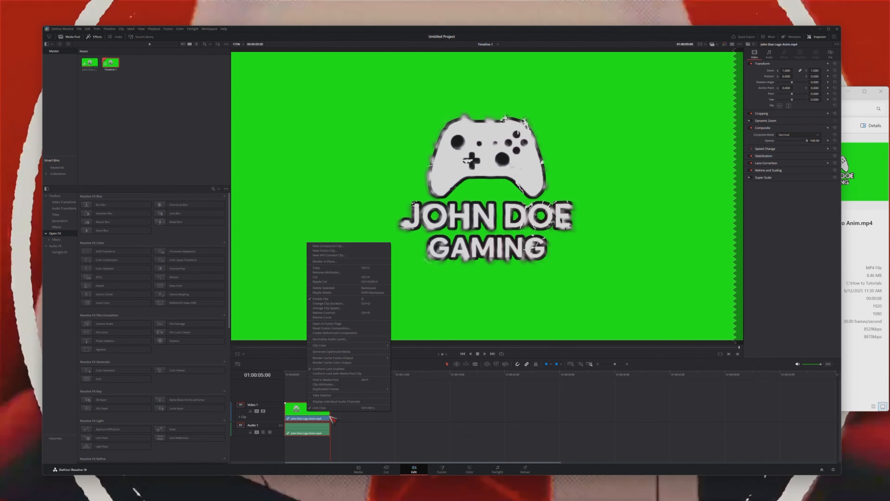
left_click(333, 407)
left_click(321, 434)
key("BackSpace")
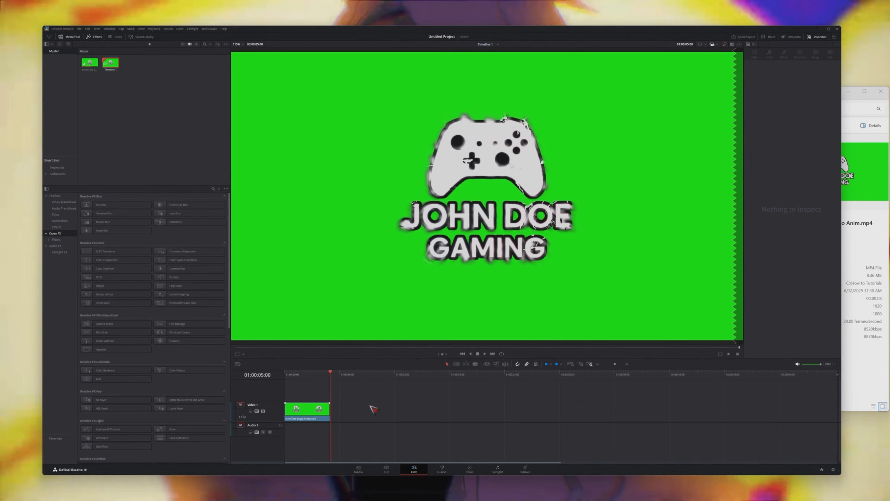
left_click(290, 374)
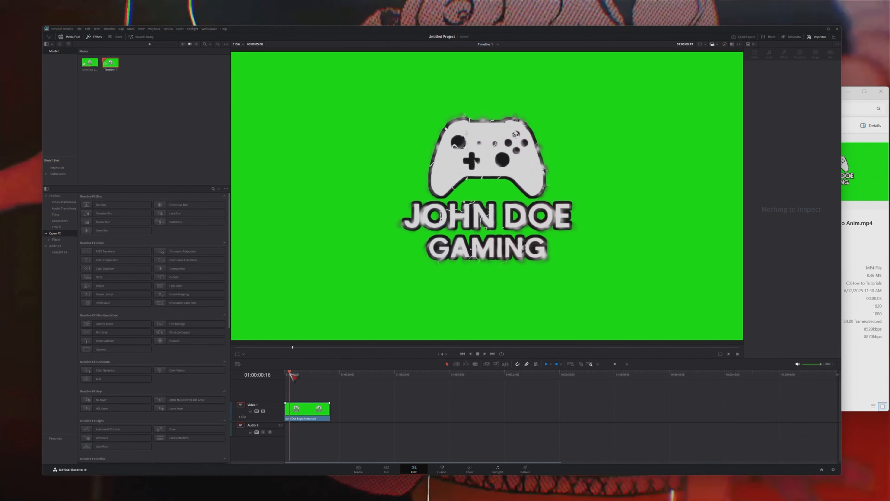